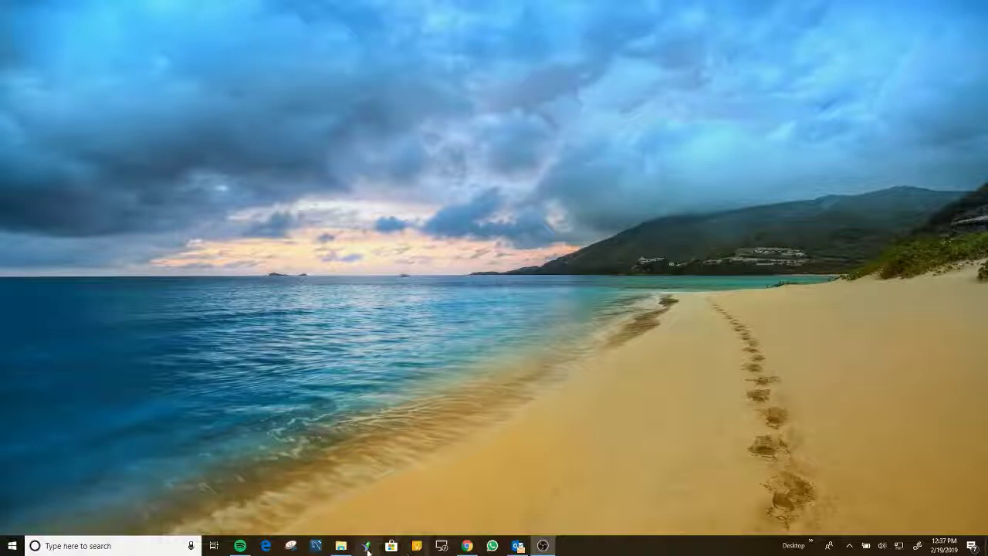
Launch SAP Crystal Reports from the Windows taskbar
{"action": "left_click", "coordinate": [368, 547]}
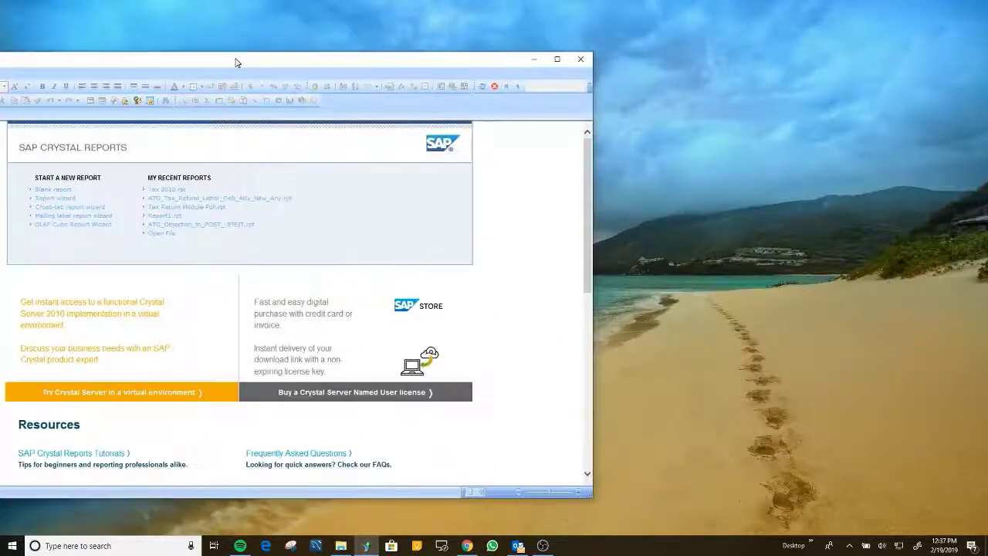
Maximize the window, start a Blank report, and expand Create New Connection in Database Expert
{"action": "left_click_drag", "start_coordinate": [236, 59], "coordinate": [330, 61]}
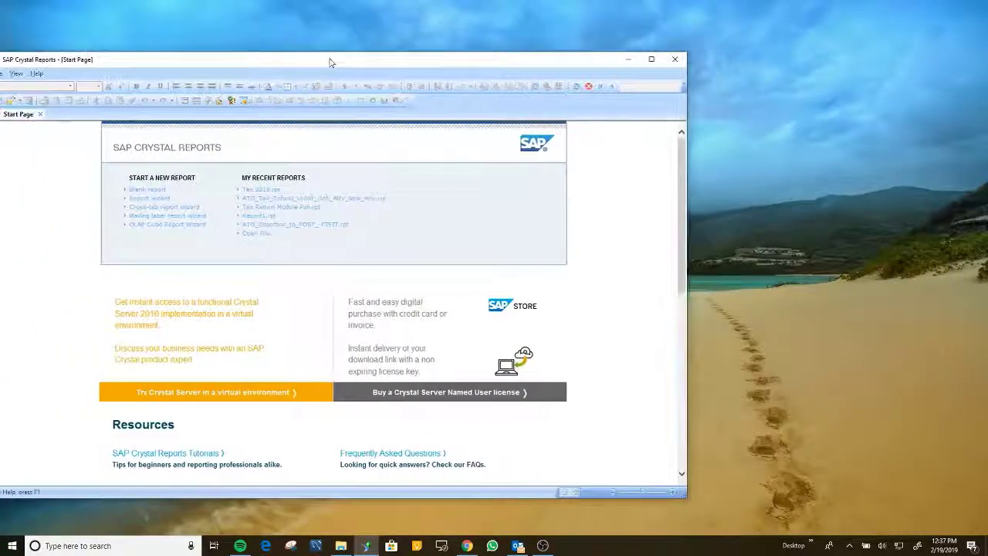
{"action": "double_click", "coordinate": [329, 59]}
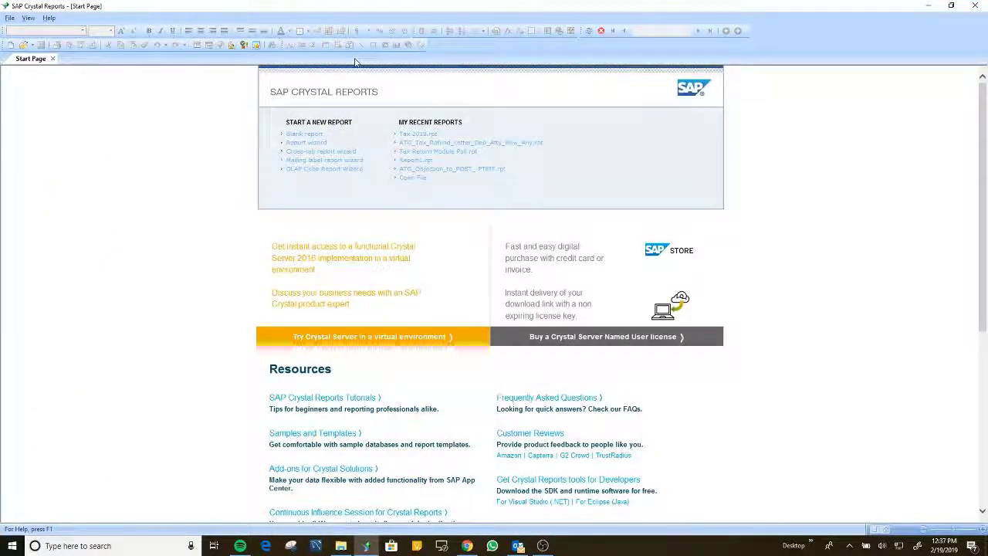
{"action": "left_click", "coordinate": [314, 138]}
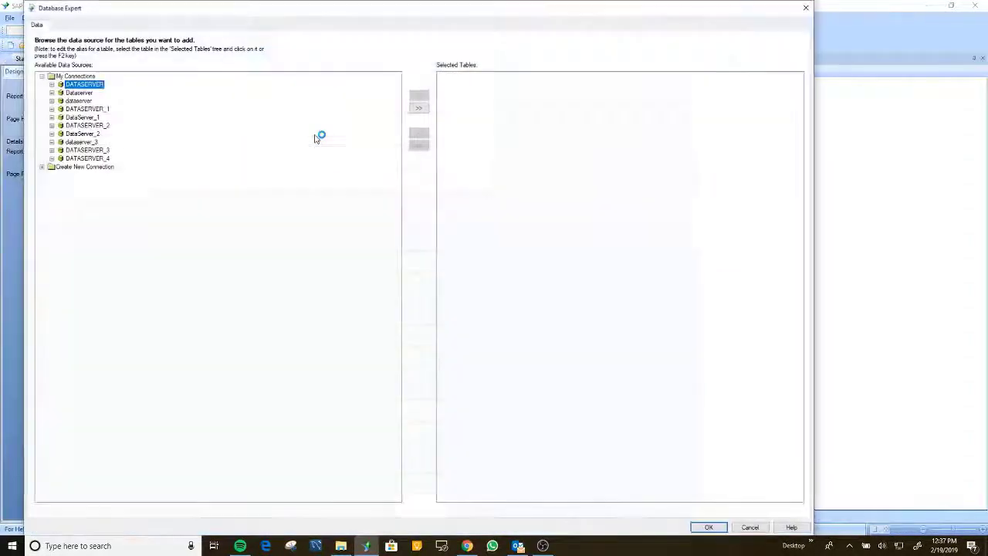
{"action": "left_click", "coordinate": [41, 167]}
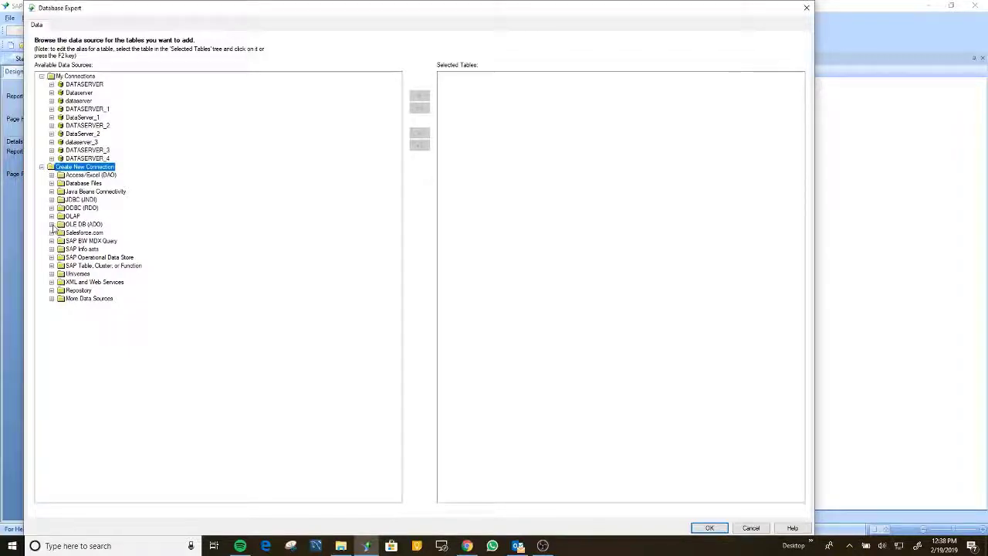
Start an OLE DB (ADO) connection using the SQL Server Native Client 11.0 provider
{"action": "left_click", "coordinate": [51, 225]}
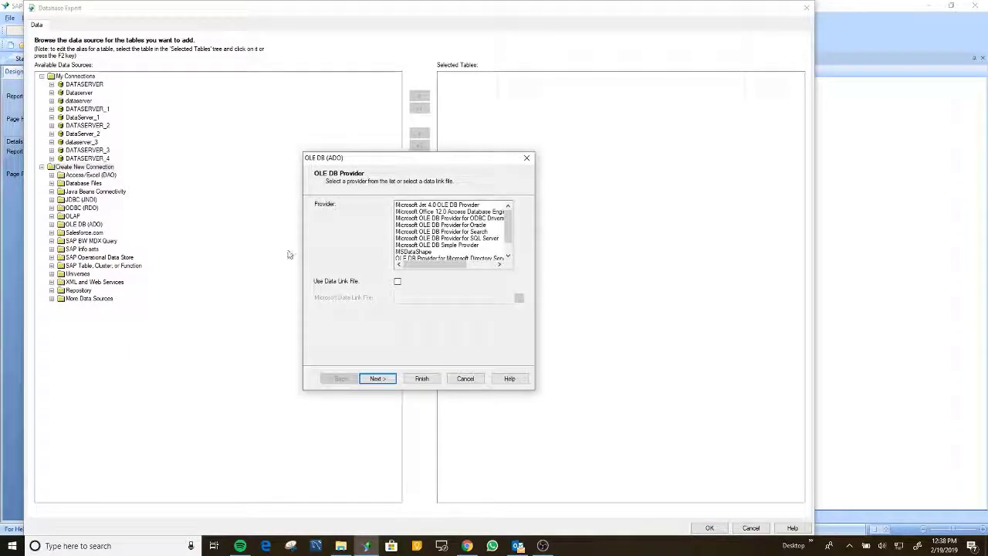
{"action": "scroll", "coordinate": [421, 230], "scroll_direction": "down", "scroll_amount": 1}
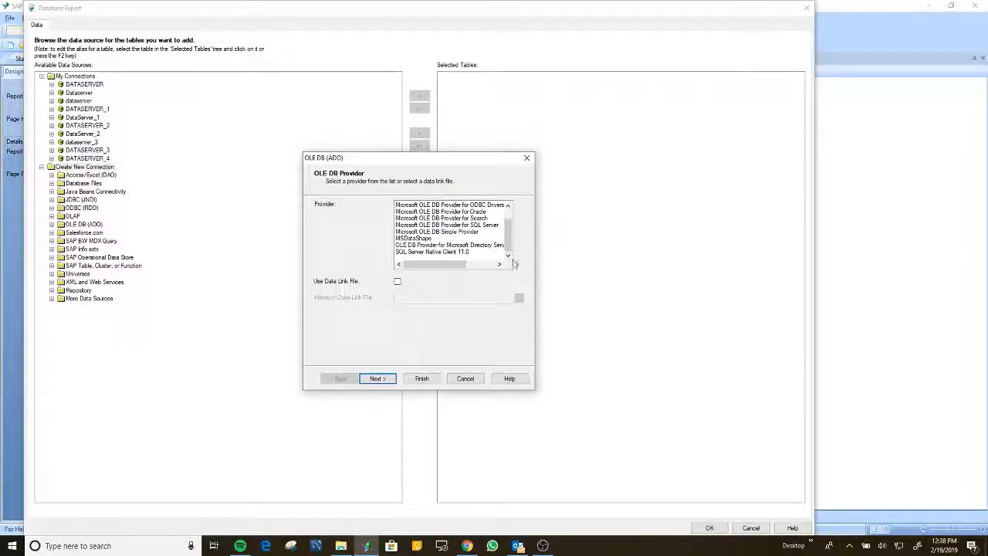
{"action": "left_click", "coordinate": [437, 253]}
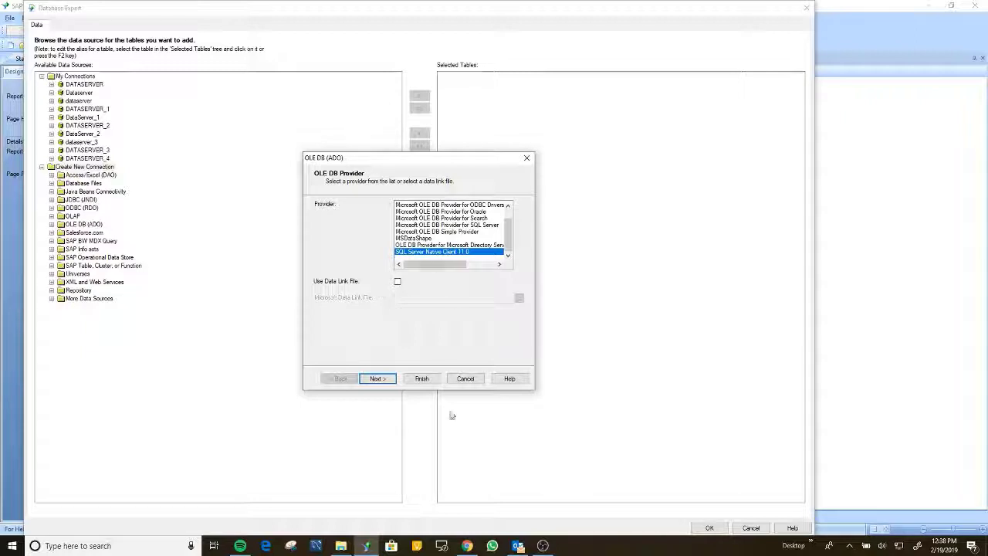
{"action": "left_click", "coordinate": [376, 379]}
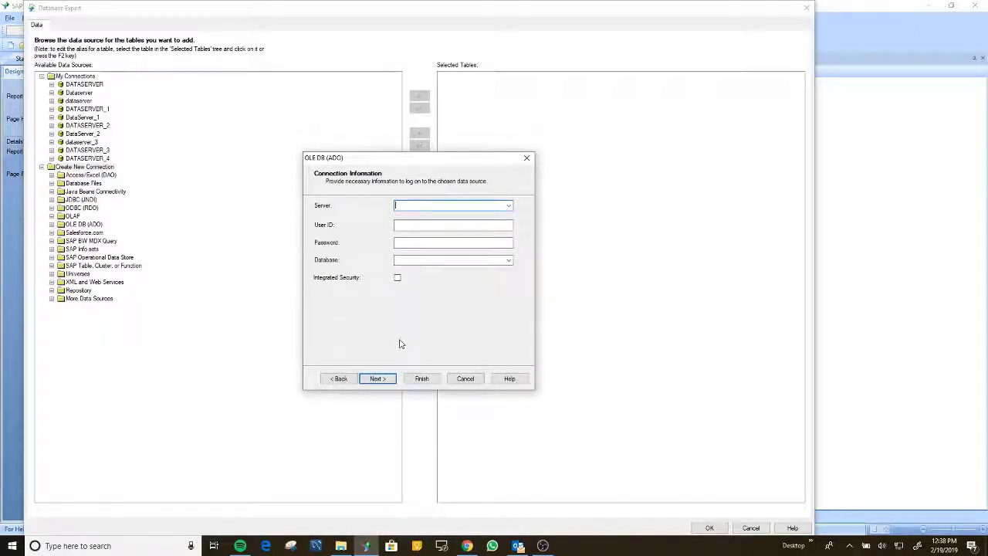
Connect to server dataserver with the login credentials and the 13Software database, then finish
{"action": "type", "text": "data"}
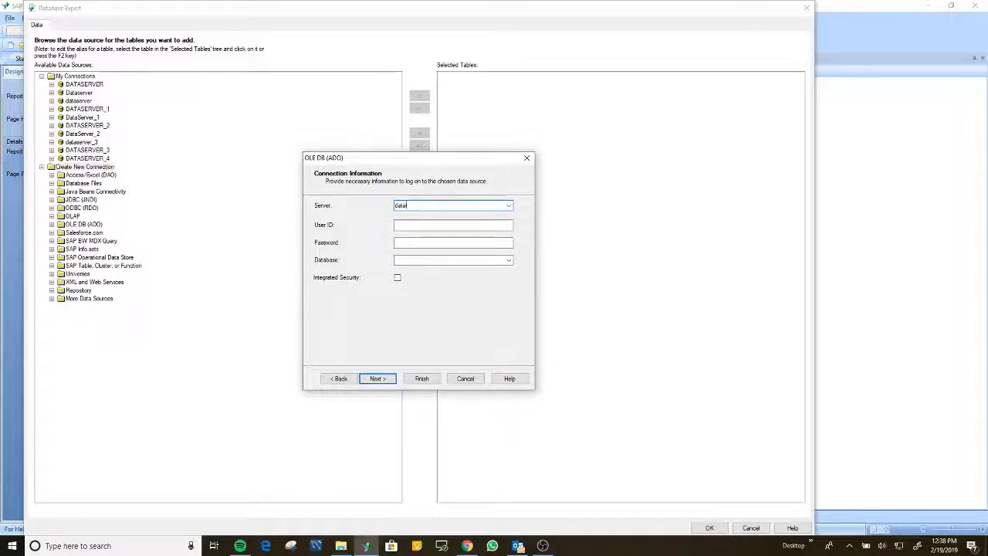
{"action": "type", "text": "server"}
{"action": "key", "text": "Tab"}
{"action": "type", "text": "hp"}
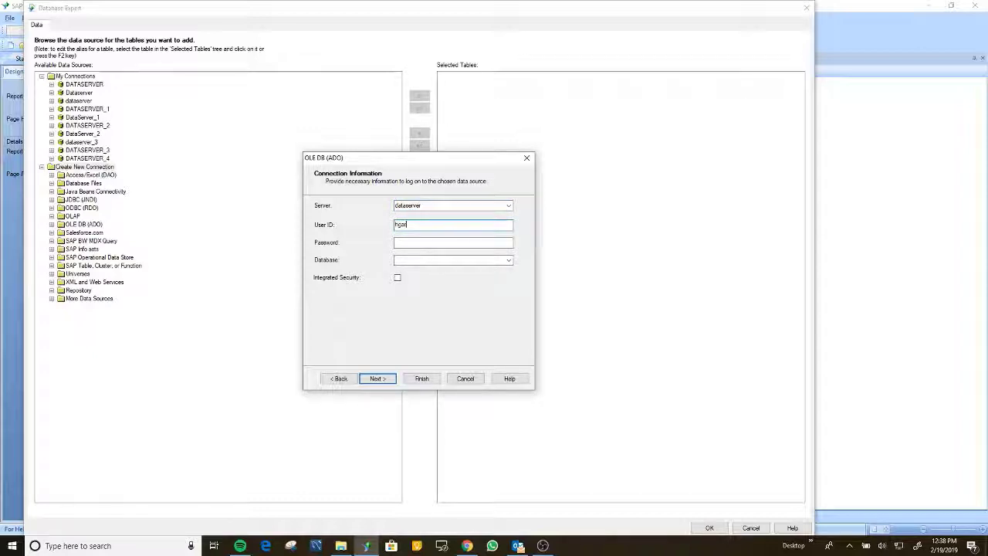
{"action": "type", "text": "***"}
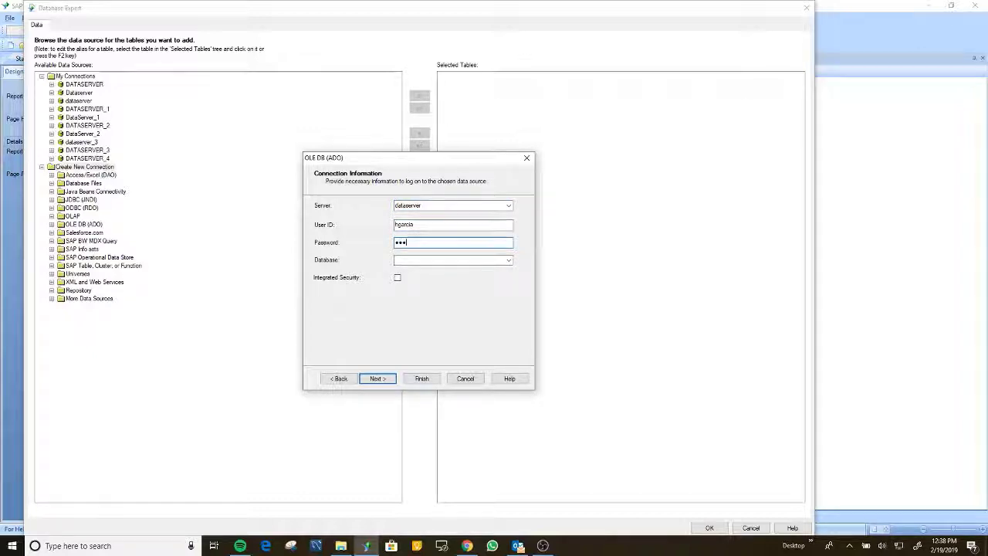
{"action": "type", "text": "***"}
{"action": "left_click", "coordinate": [505, 260]}
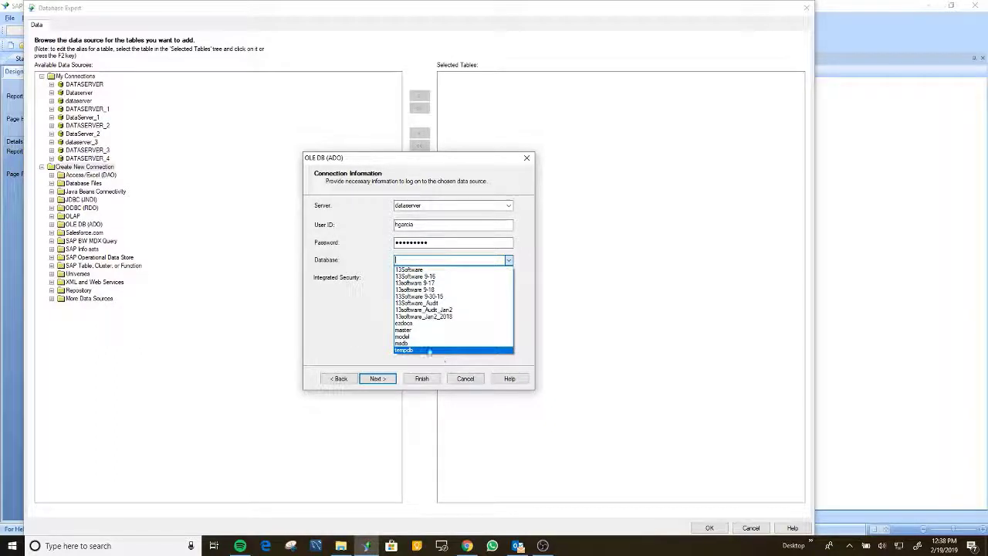
{"action": "left_click", "coordinate": [415, 270]}
{"action": "left_click", "coordinate": [388, 378]}
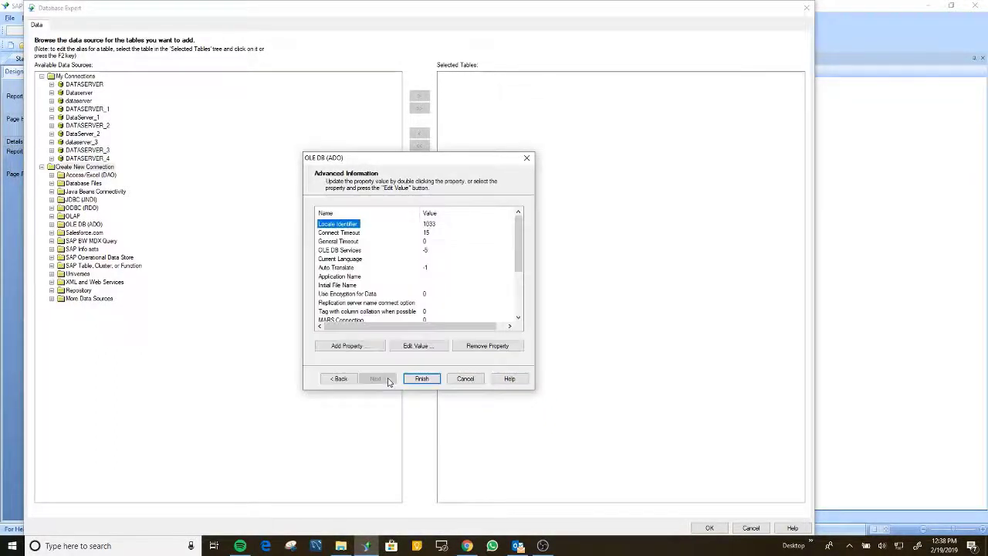
{"action": "left_click", "coordinate": [416, 380]}
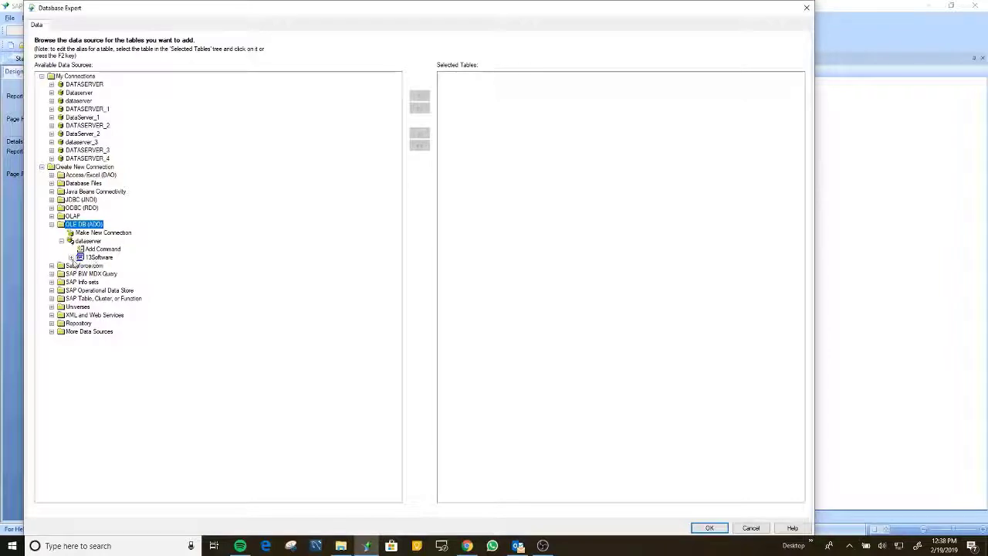
Add tblCaseData from 13Software > dbo > Tables to the Selected Tables list
{"action": "left_click", "coordinate": [71, 258]}
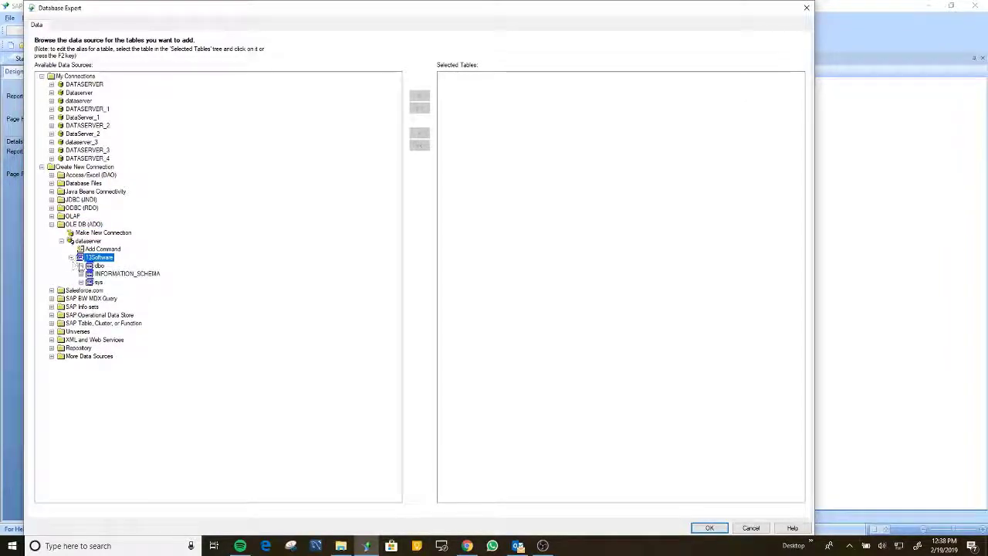
{"action": "left_click", "coordinate": [80, 266]}
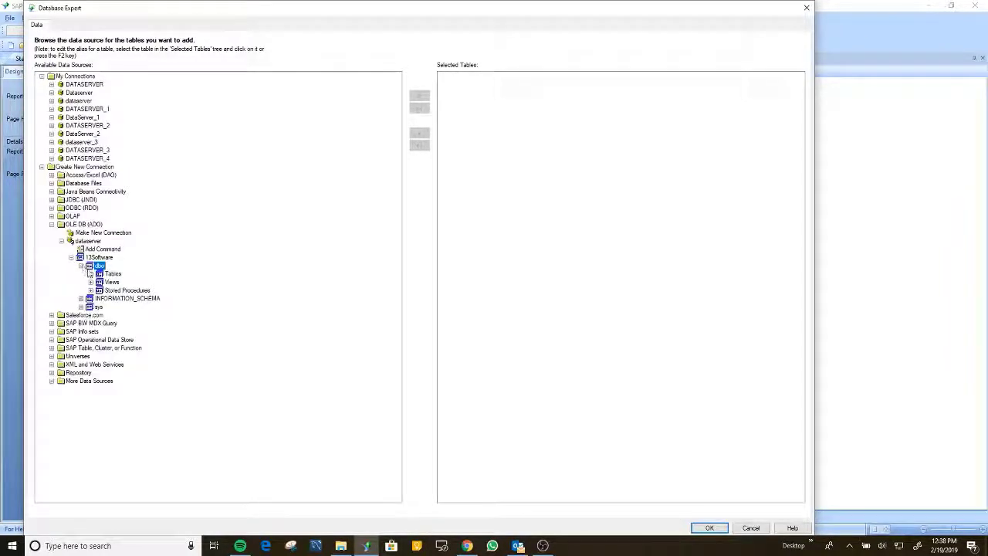
{"action": "left_click", "coordinate": [91, 274]}
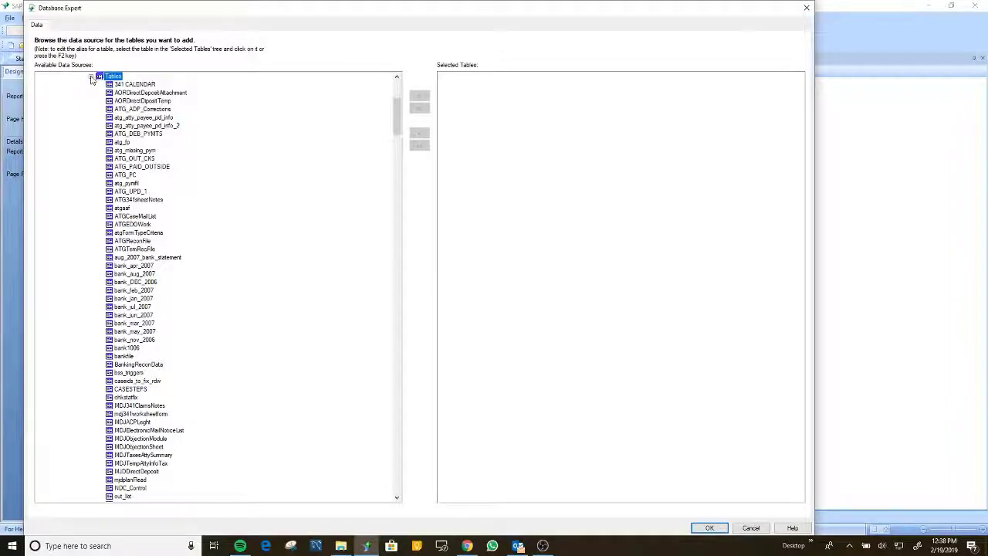
{"action": "scroll", "coordinate": [161, 215], "scroll_direction": "down", "scroll_amount": 3}
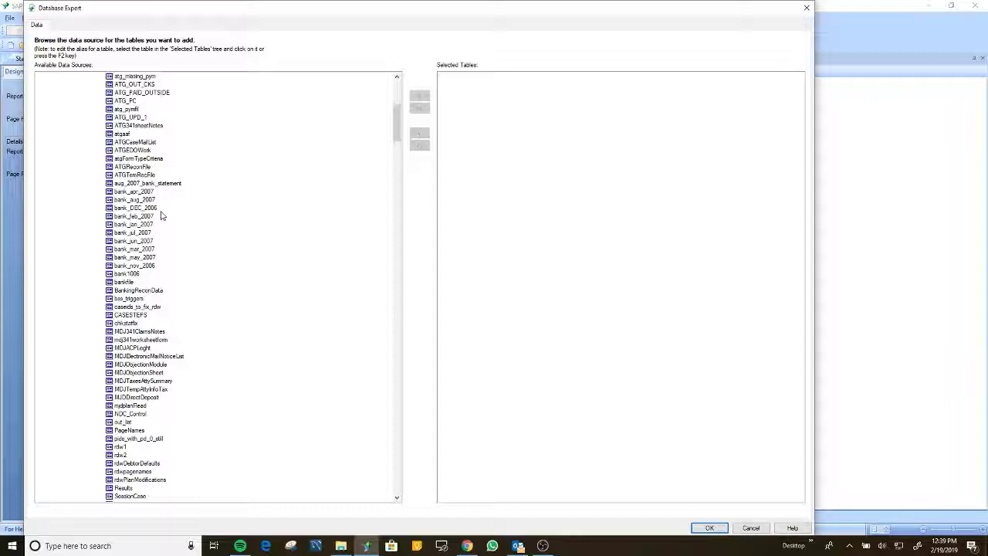
{"action": "scroll", "coordinate": [161, 214], "scroll_direction": "up", "scroll_amount": 3}
{"action": "scroll", "coordinate": [161, 214], "scroll_direction": "down", "scroll_amount": 6}
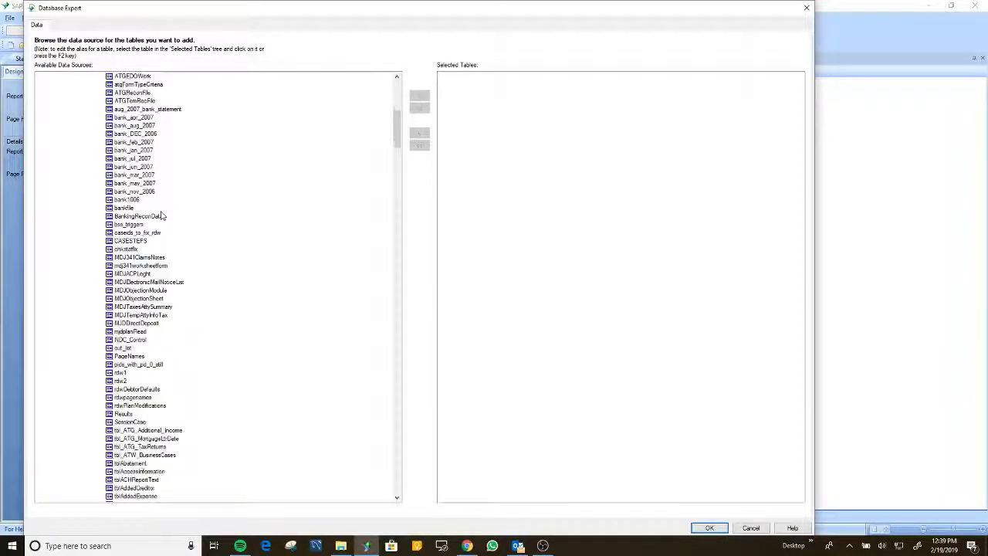
{"action": "scroll", "coordinate": [161, 214], "scroll_direction": "down", "scroll_amount": 9}
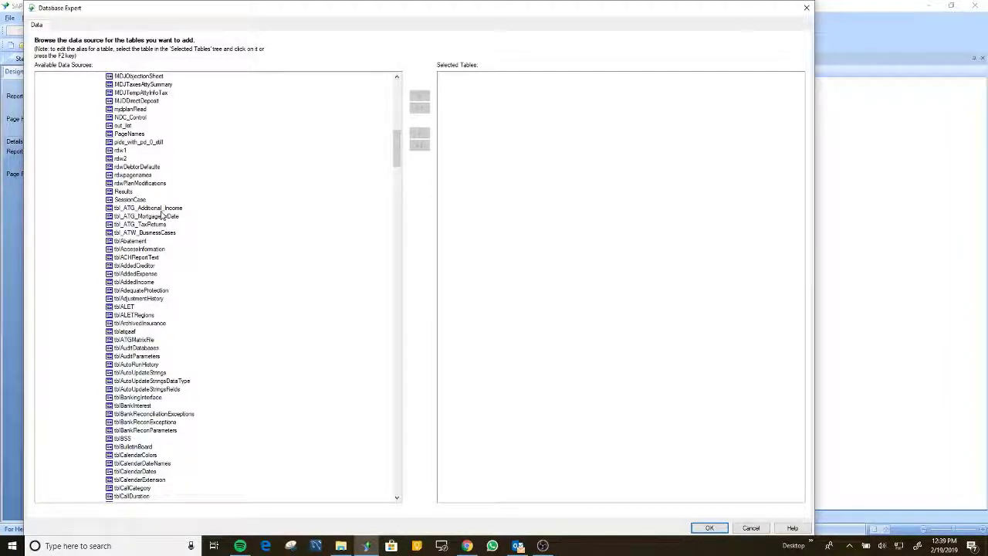
{"action": "scroll", "coordinate": [160, 215], "scroll_direction": "down", "scroll_amount": 6}
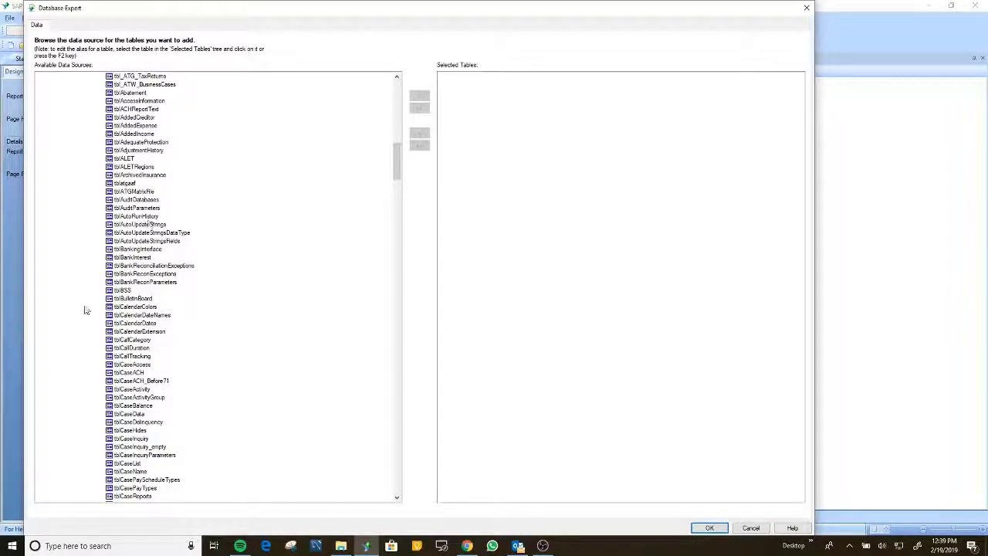
{"action": "left_click", "coordinate": [138, 415]}
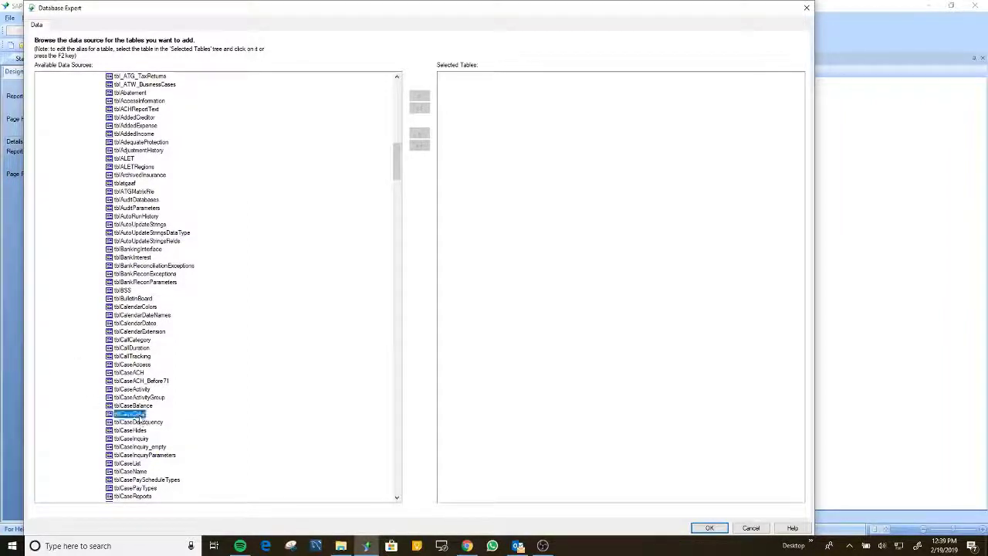
{"action": "left_click", "coordinate": [427, 95]}
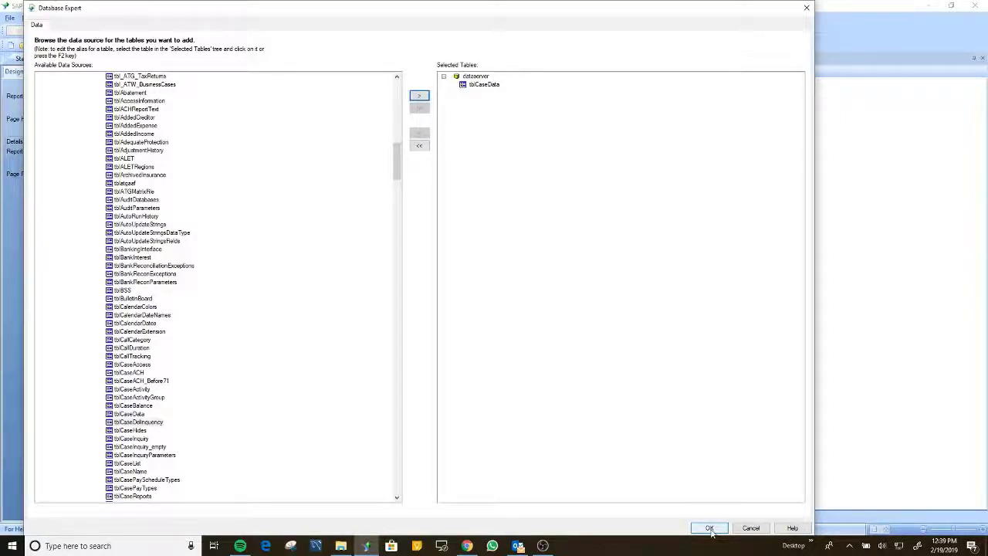
Confirm the table choice with OK to return to the blank Report1 design
{"action": "left_click", "coordinate": [710, 528]}
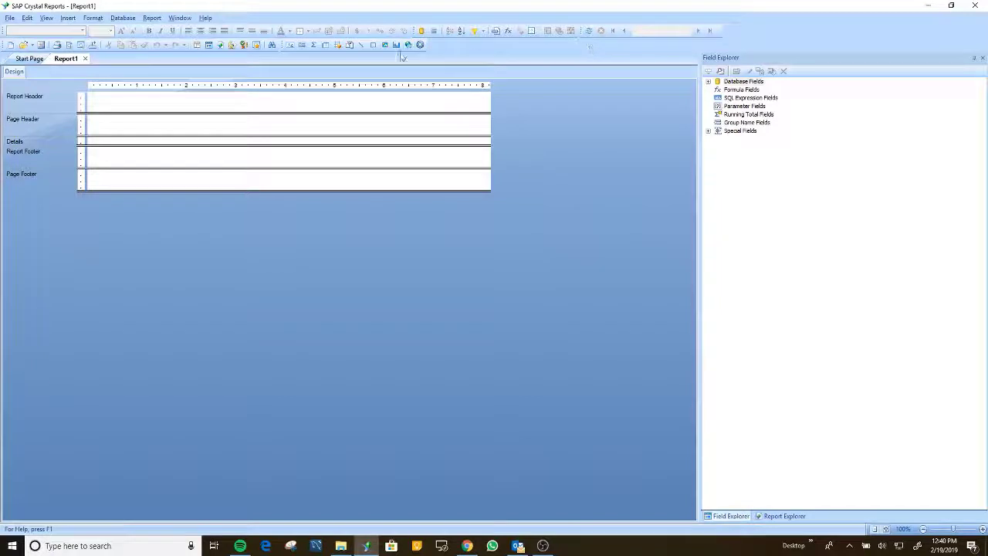
Add a centred 'Report Demos' title in the Report Header and expand Database Fields
{"action": "left_click", "coordinate": [291, 45]}
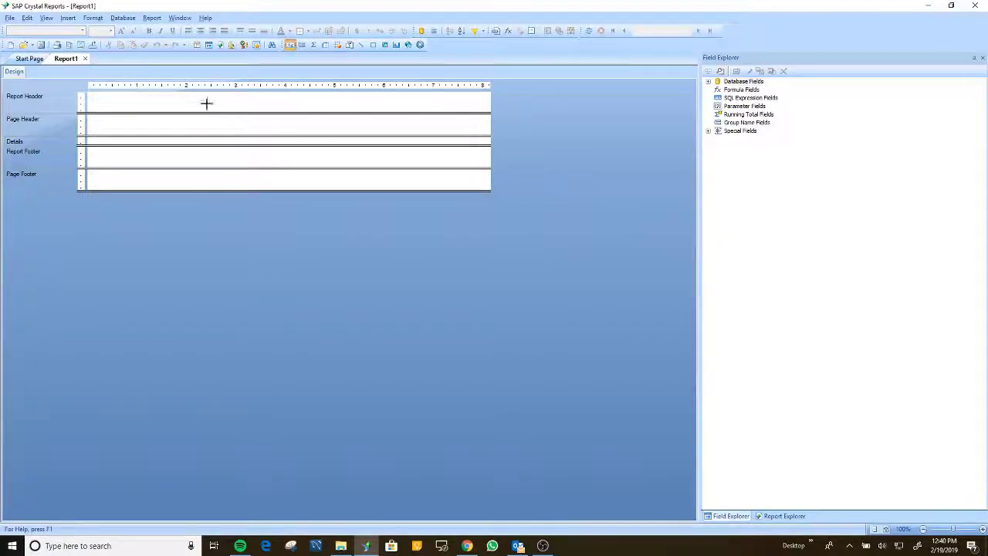
{"action": "left_click_drag", "start_coordinate": [200, 92], "coordinate": [391, 114]}
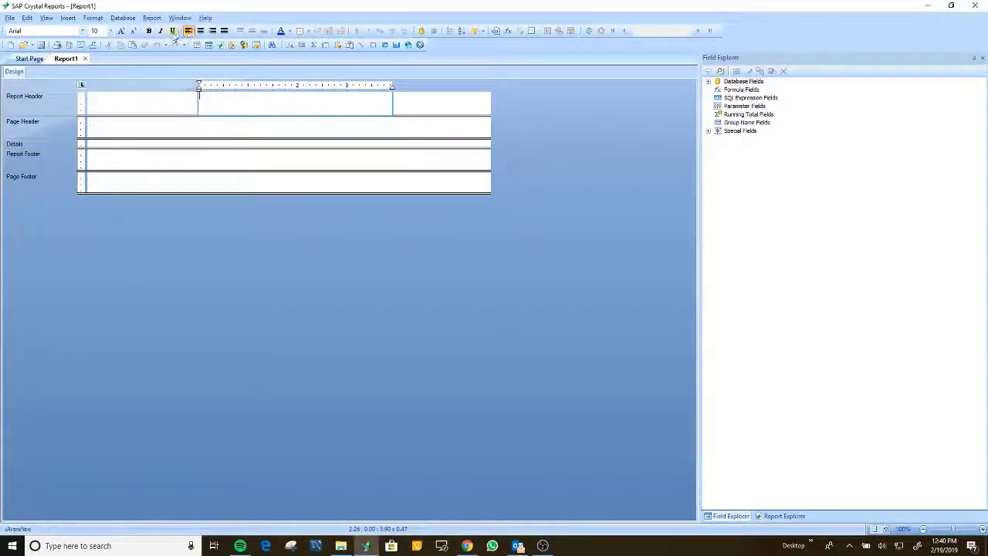
{"action": "left_click", "coordinate": [201, 31]}
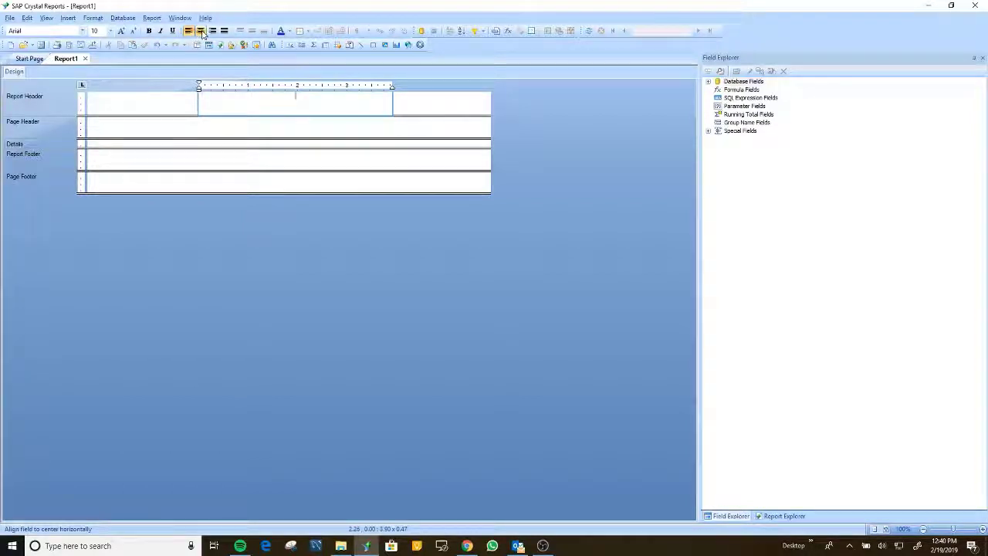
{"action": "type", "text": "Report"}
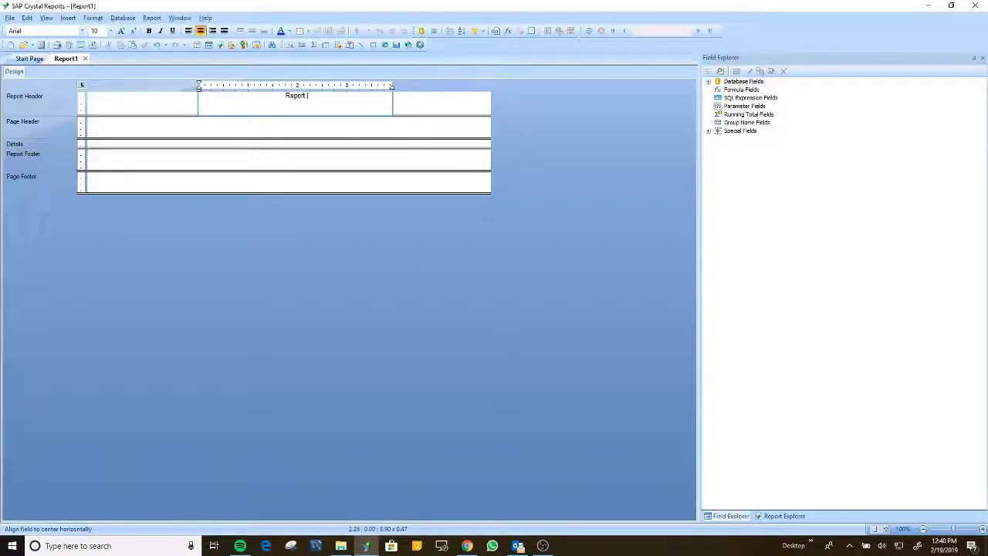
{"action": "type", "text": " Demos"}
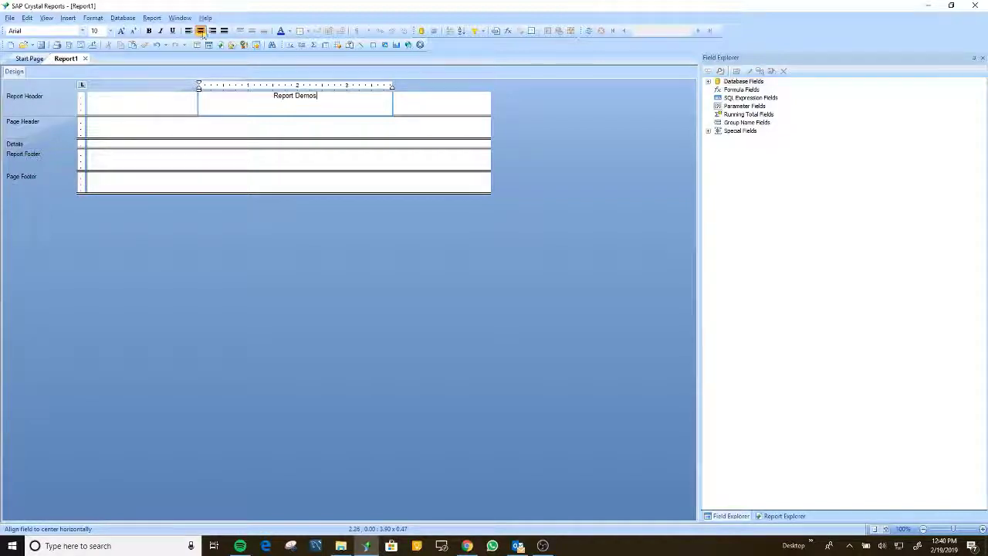
{"action": "left_click", "coordinate": [236, 124]}
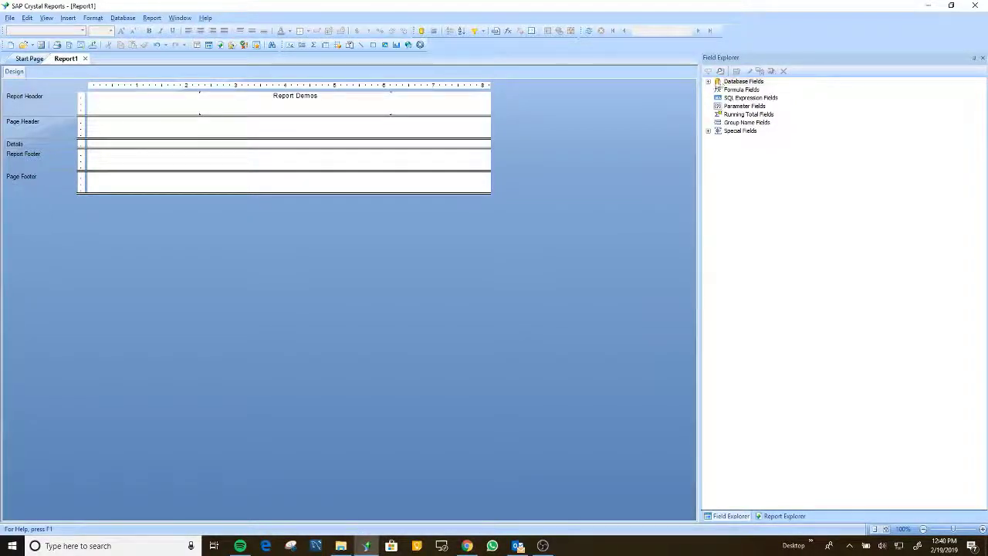
{"action": "left_click", "coordinate": [708, 82]}
Place the tblCaseData fields CaseNumber and LastLetterDate side by side in the Details section
{"action": "left_click", "coordinate": [719, 90]}
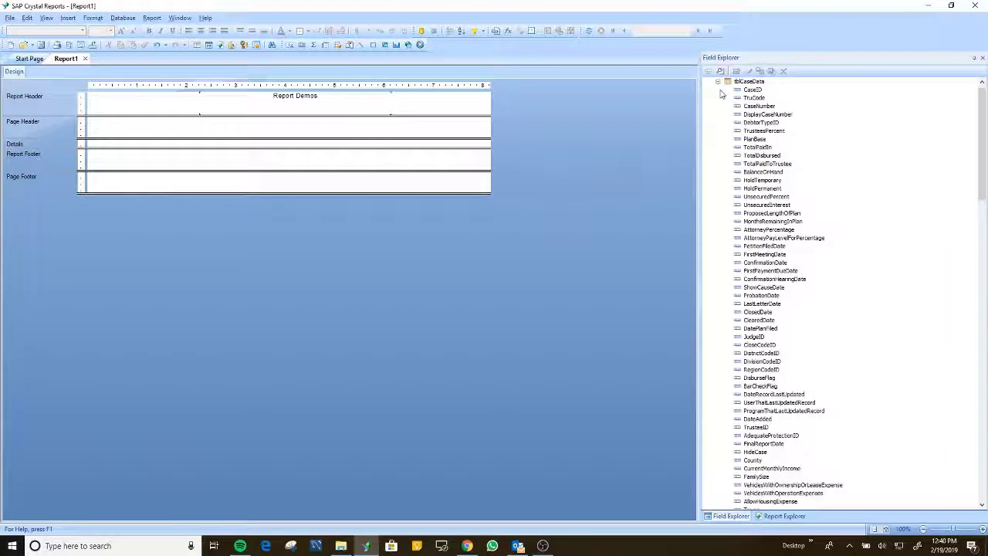
{"action": "left_click", "coordinate": [764, 105]}
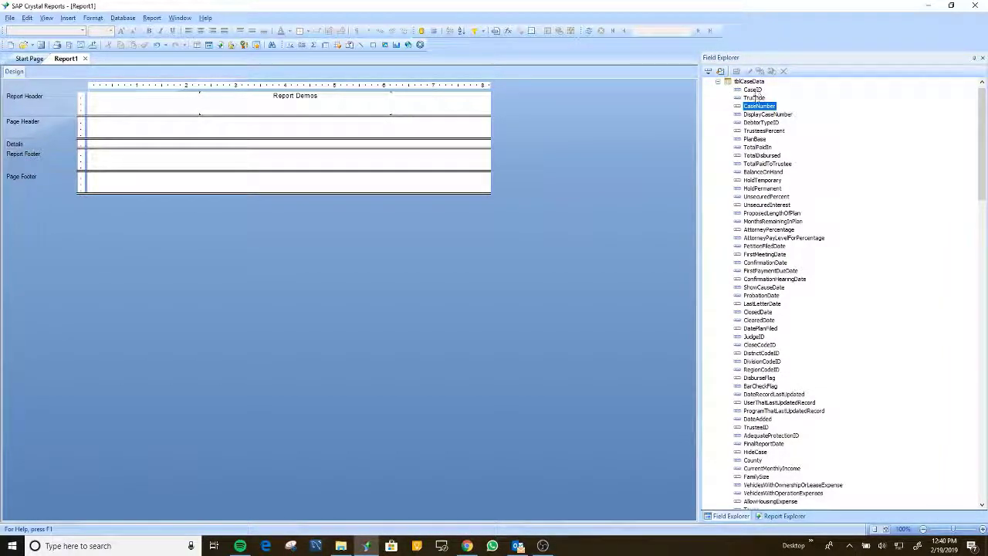
{"action": "left_click_drag", "start_coordinate": [750, 108], "coordinate": [120, 140]}
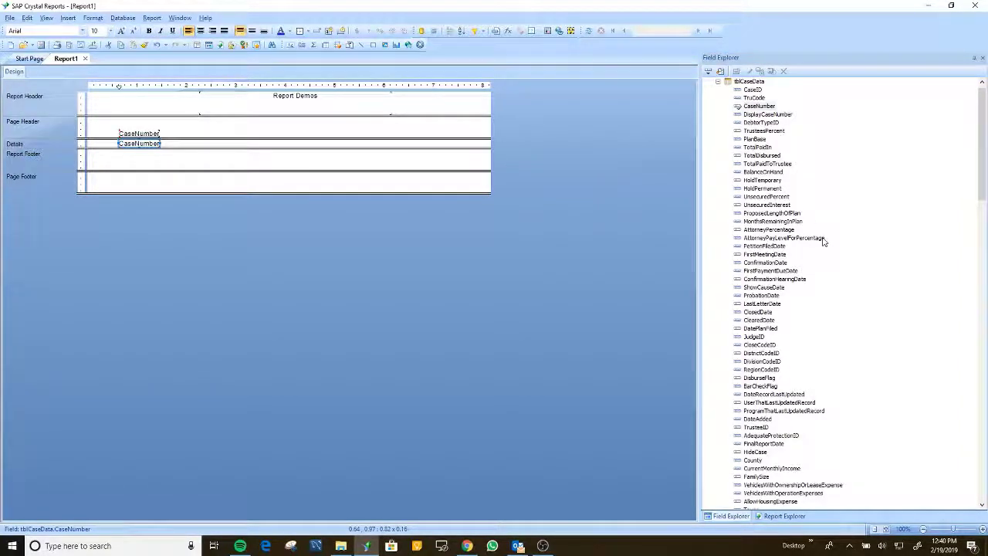
{"action": "scroll", "coordinate": [823, 242], "scroll_direction": "down", "scroll_amount": 20}
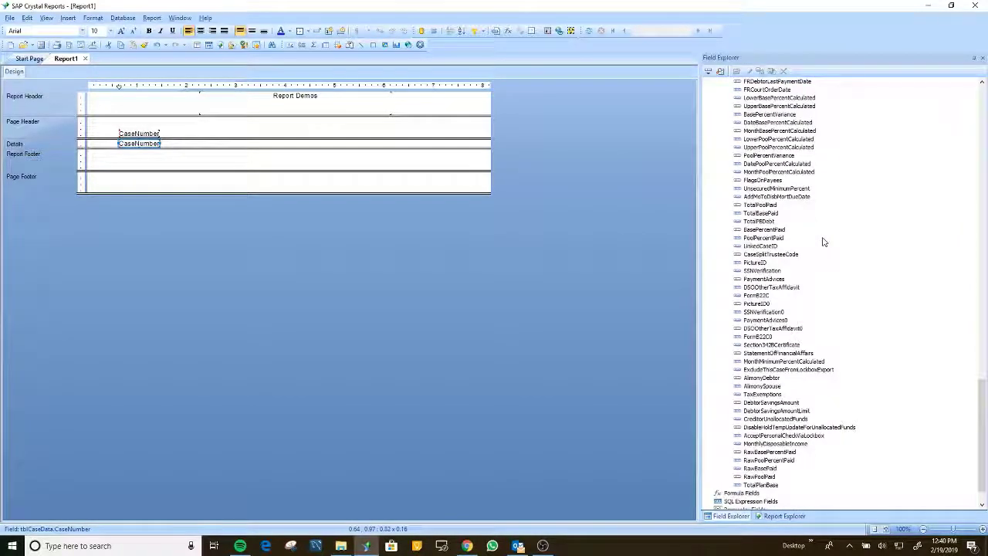
{"action": "scroll", "coordinate": [823, 242], "scroll_direction": "up", "scroll_amount": 20}
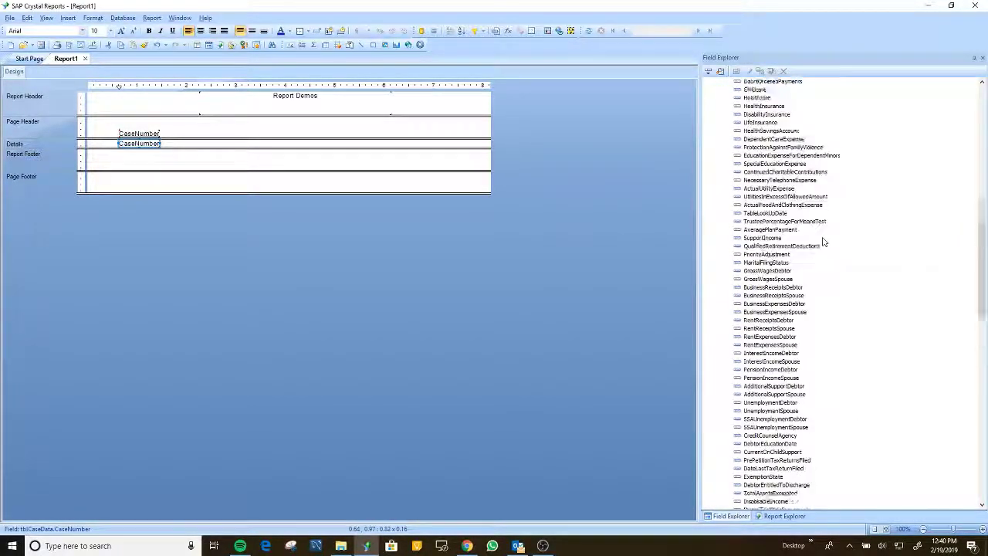
{"action": "scroll", "coordinate": [823, 242], "scroll_direction": "up", "scroll_amount": 12}
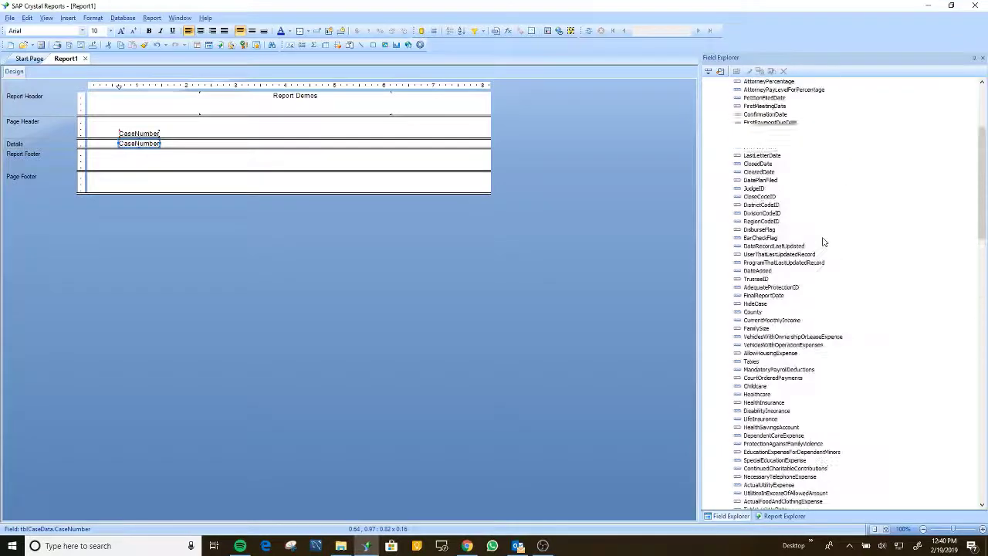
{"action": "scroll", "coordinate": [823, 241], "scroll_direction": "up", "scroll_amount": 5}
{"action": "scroll", "coordinate": [823, 242], "scroll_direction": "down", "scroll_amount": 15}
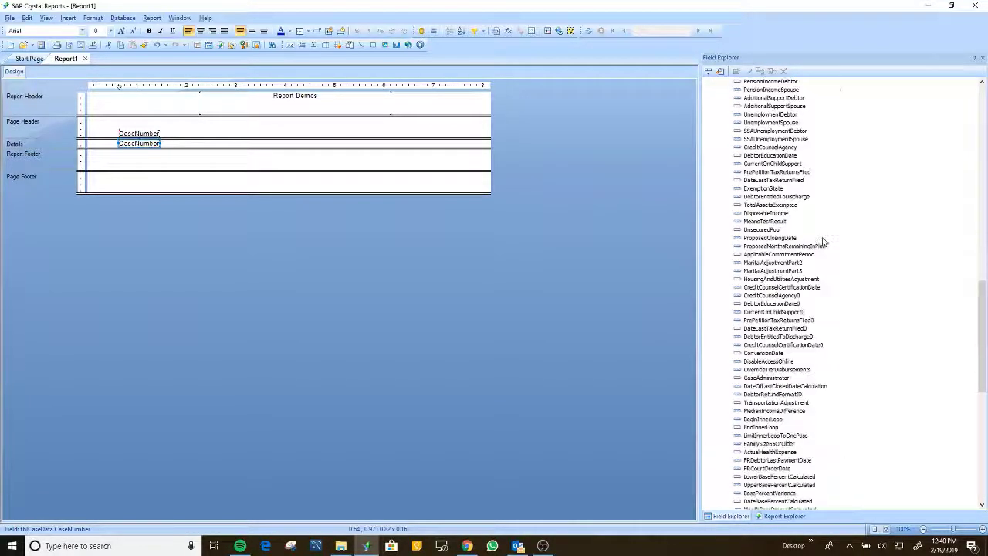
{"action": "scroll", "coordinate": [823, 242], "scroll_direction": "down", "scroll_amount": 17}
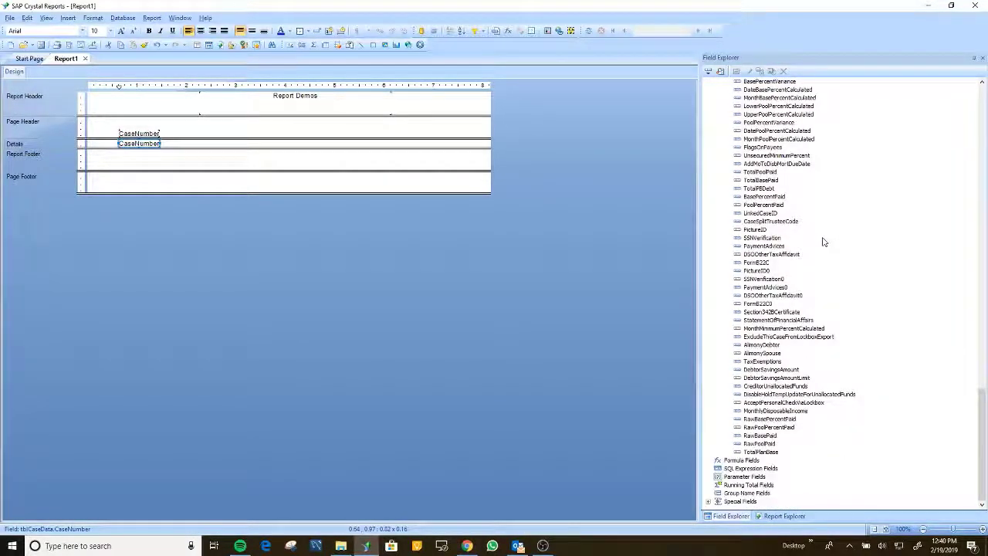
{"action": "scroll", "coordinate": [776, 407], "scroll_direction": "up", "scroll_amount": 18}
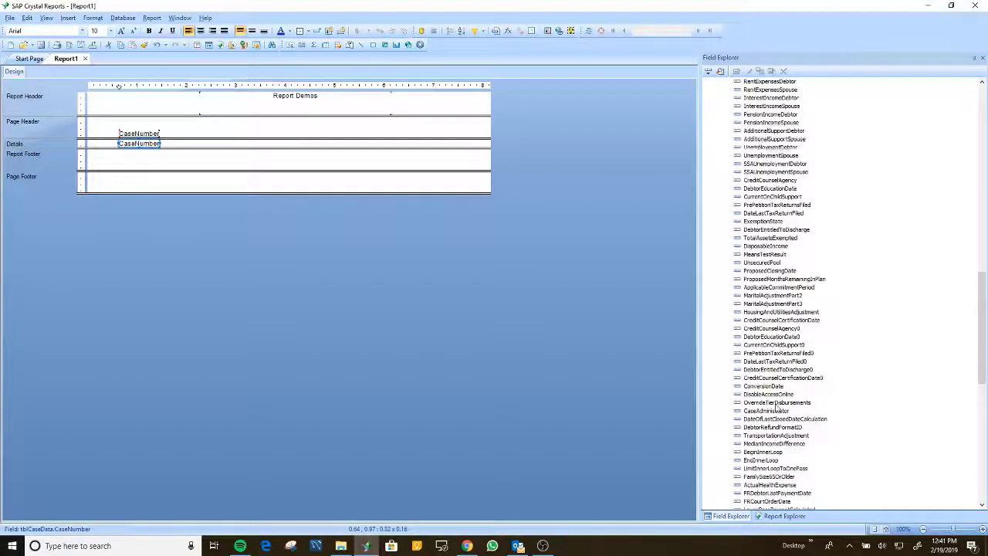
{"action": "scroll", "coordinate": [776, 407], "scroll_direction": "up", "scroll_amount": 10}
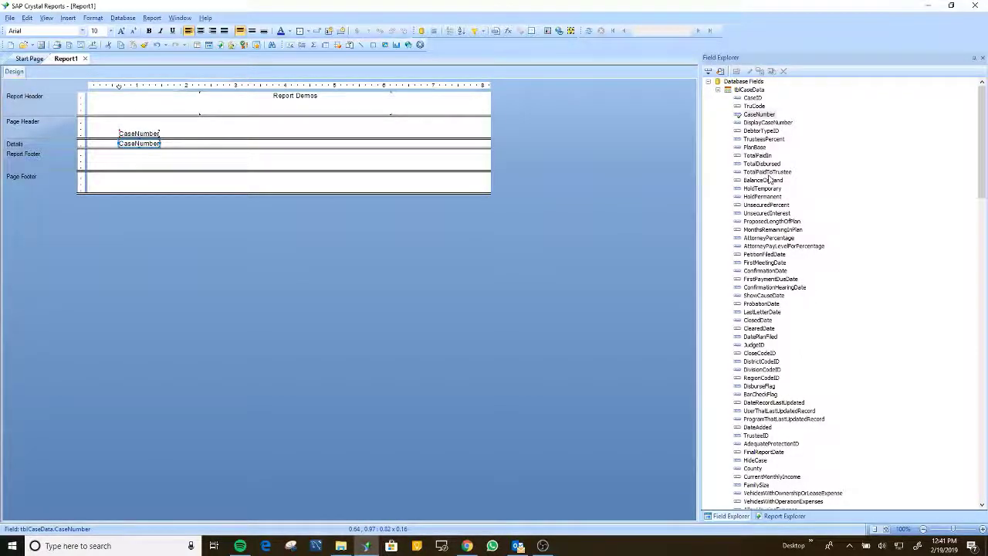
{"action": "scroll", "coordinate": [770, 179], "scroll_direction": "down", "scroll_amount": 3}
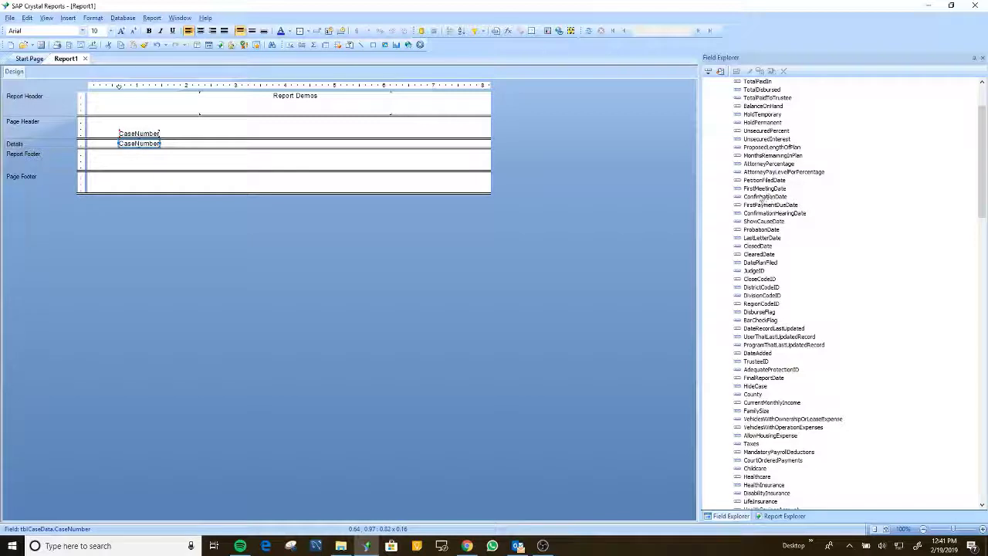
{"action": "left_click_drag", "start_coordinate": [761, 198], "coordinate": [176, 146]}
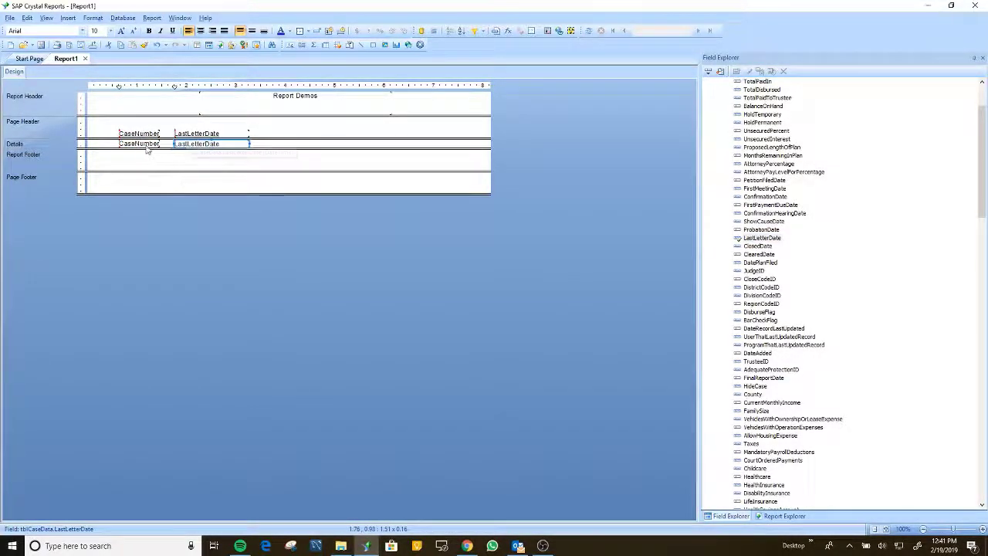
{"action": "left_click", "coordinate": [138, 143]}
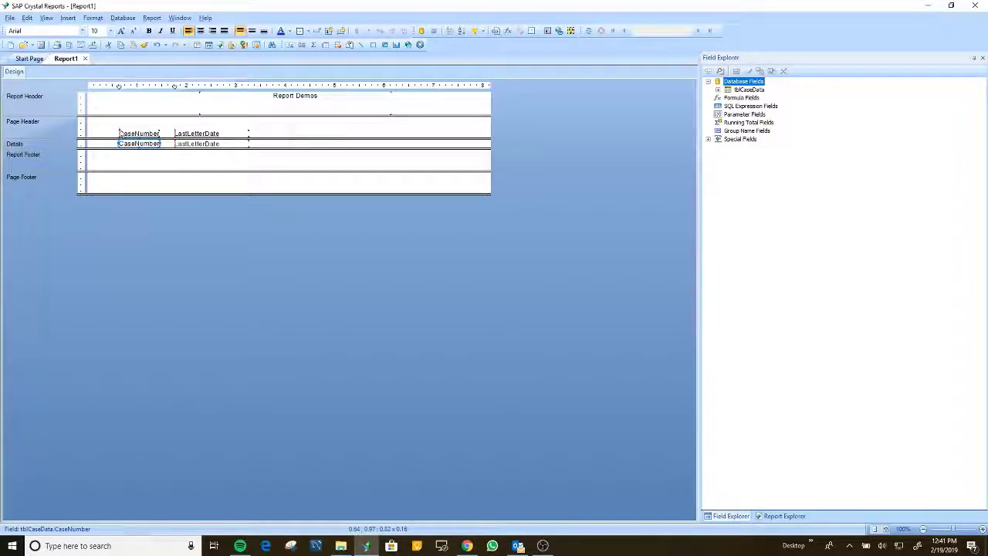
Create a new parameter named Casenumber under Parameter Fields
{"action": "left_click", "coordinate": [135, 143]}
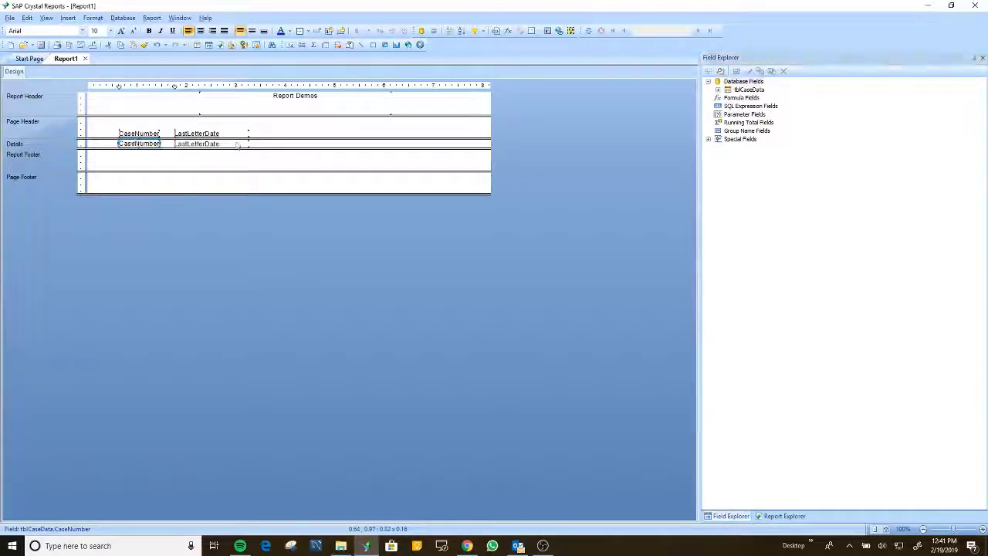
{"action": "right_click", "coordinate": [750, 122]}
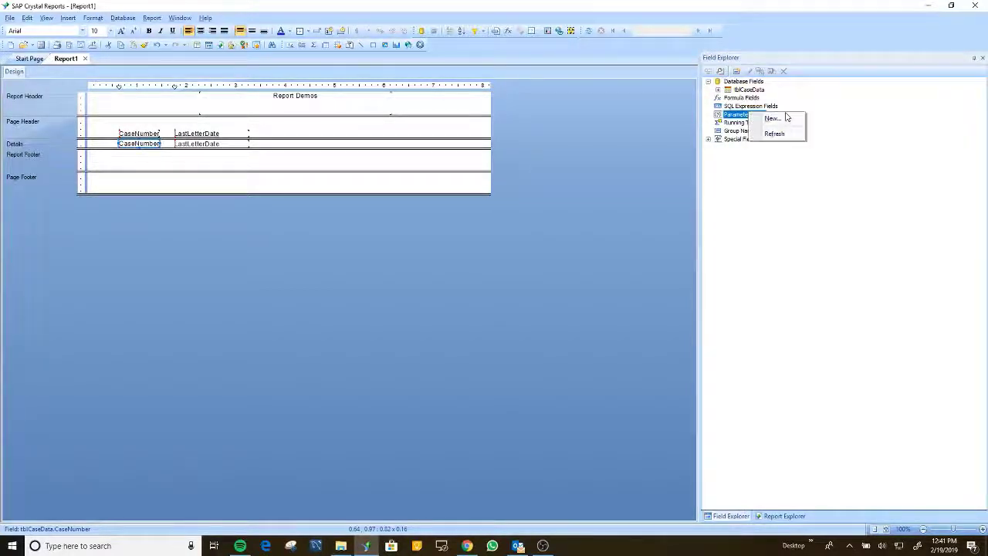
{"action": "left_click", "coordinate": [780, 119]}
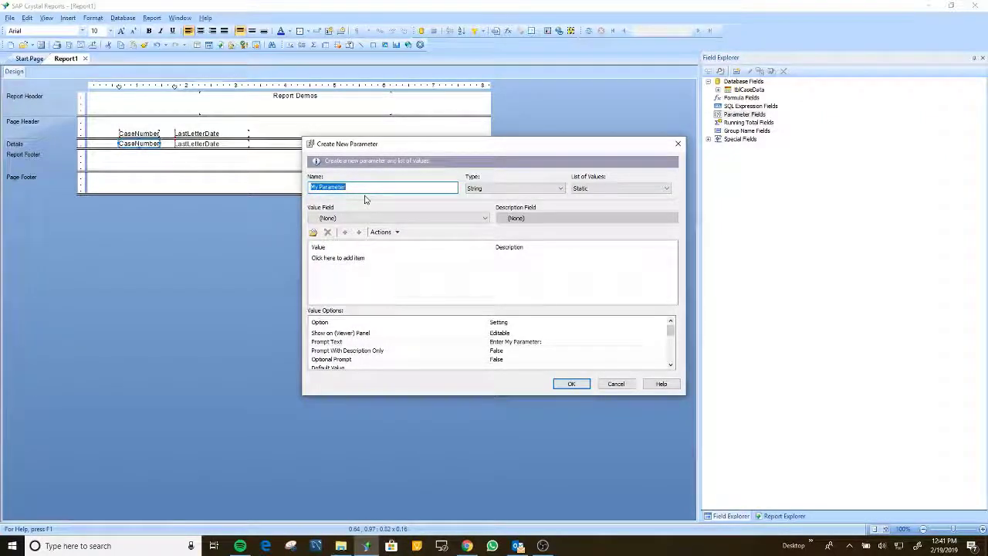
{"action": "type", "text": "Casenumber"}
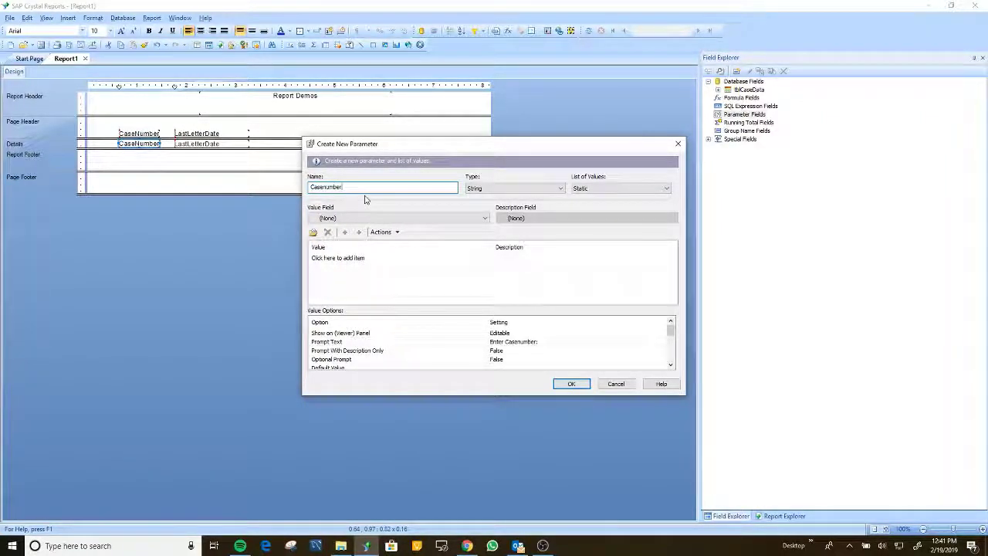
{"action": "key", "text": "Return"}
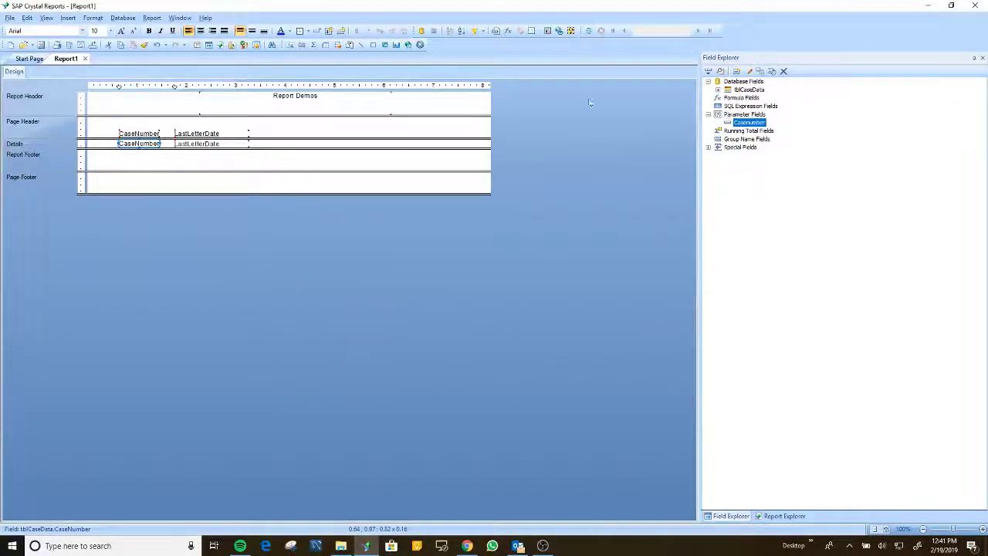
{"action": "left_click", "coordinate": [146, 163]}
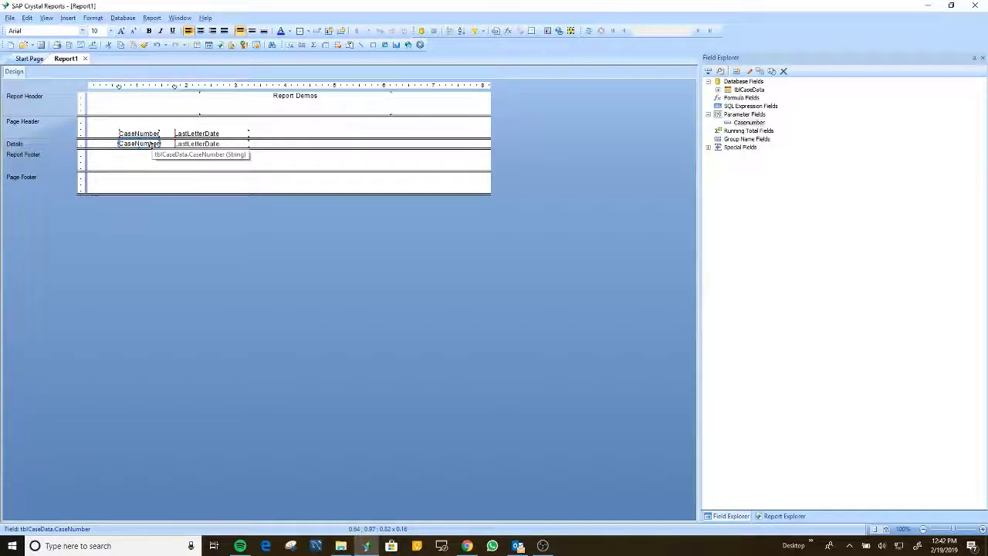
Open the Casenumber parameter for editing and close it without changes
{"action": "right_click", "coordinate": [755, 115]}
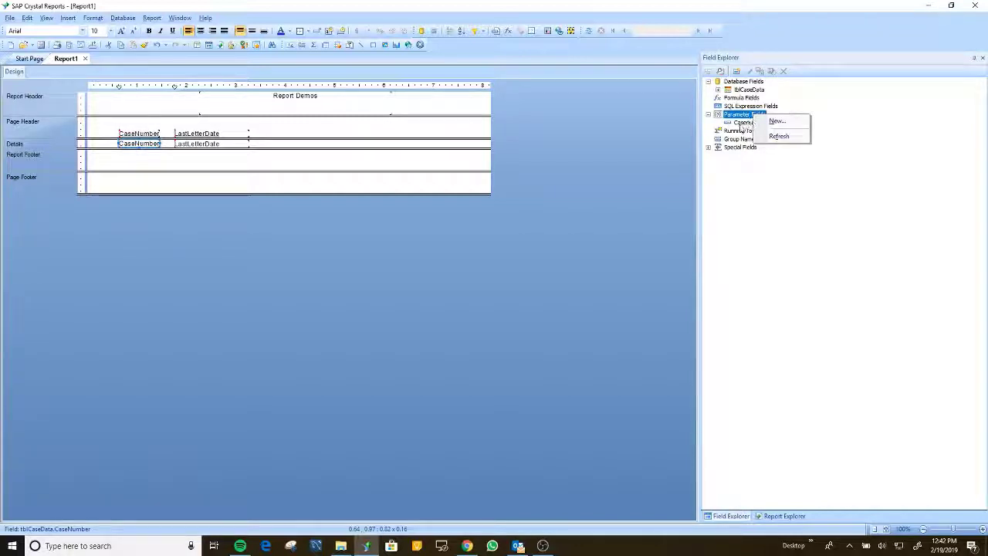
{"action": "left_click", "coordinate": [743, 123]}
{"action": "right_click", "coordinate": [743, 124]}
{"action": "left_click", "coordinate": [752, 128]}
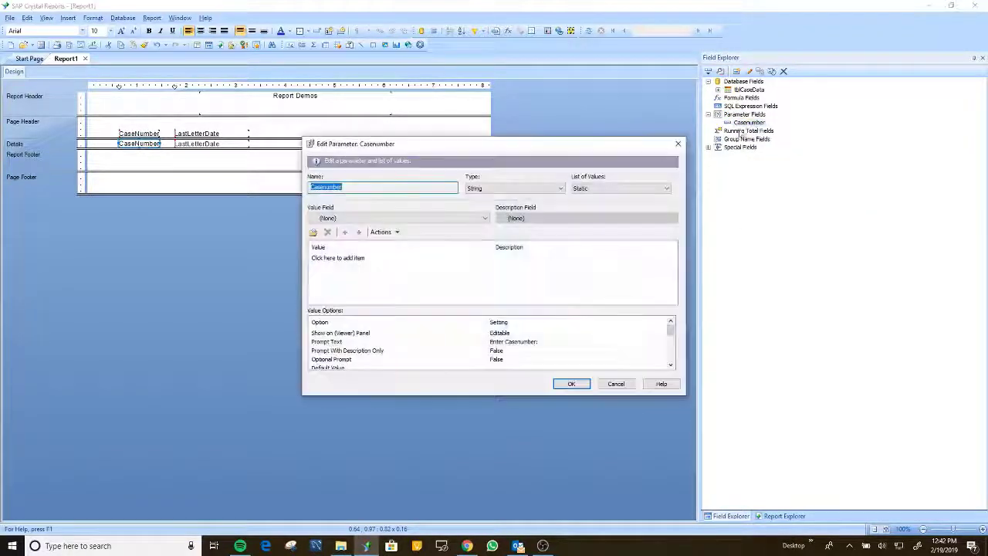
{"action": "left_click", "coordinate": [618, 385]}
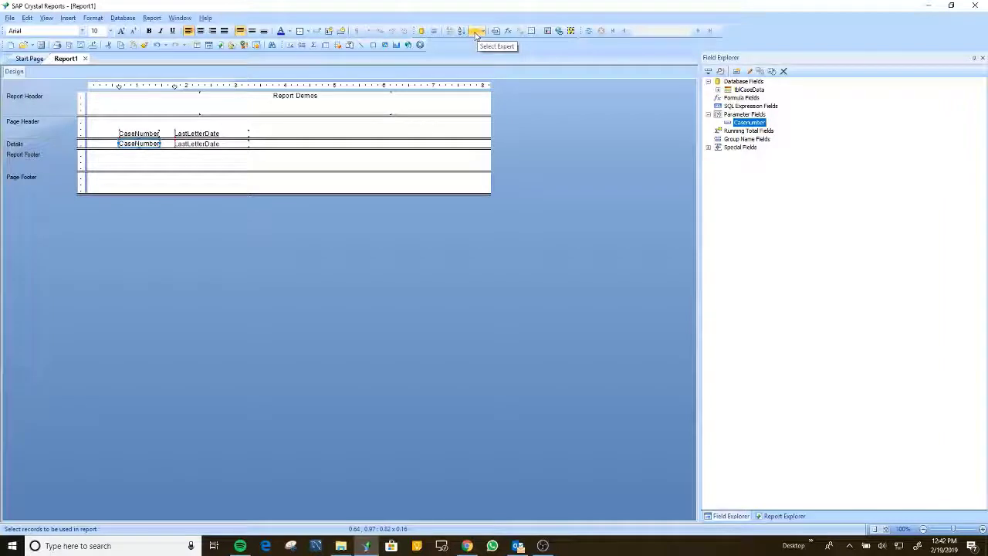
In Select Expert, filter CaseNumber 'is equal to' the {?Casenumber} parameter
{"action": "left_click", "coordinate": [39, 111]}
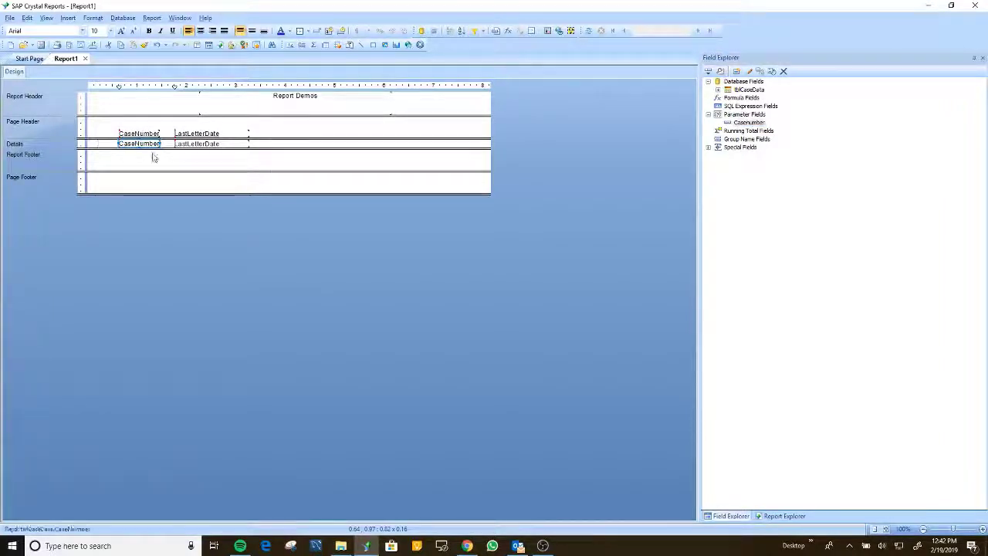
{"action": "left_click", "coordinate": [475, 32]}
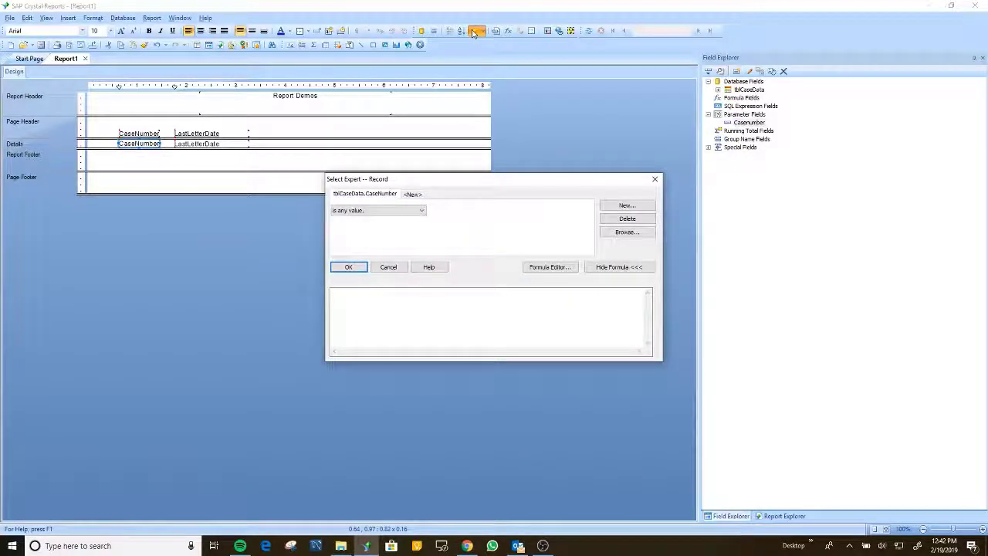
{"action": "left_click", "coordinate": [404, 213]}
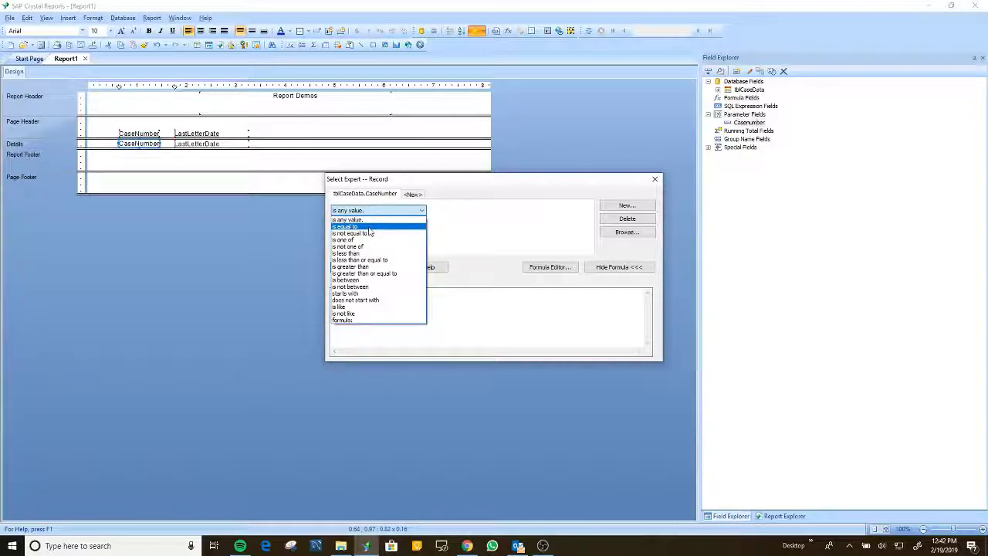
{"action": "left_click", "coordinate": [369, 227]}
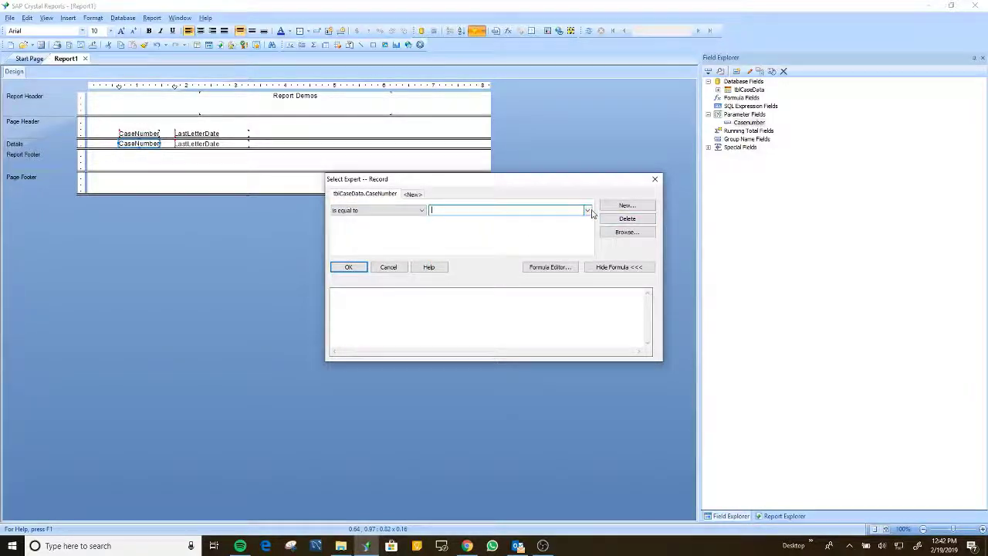
{"action": "left_click", "coordinate": [590, 211]}
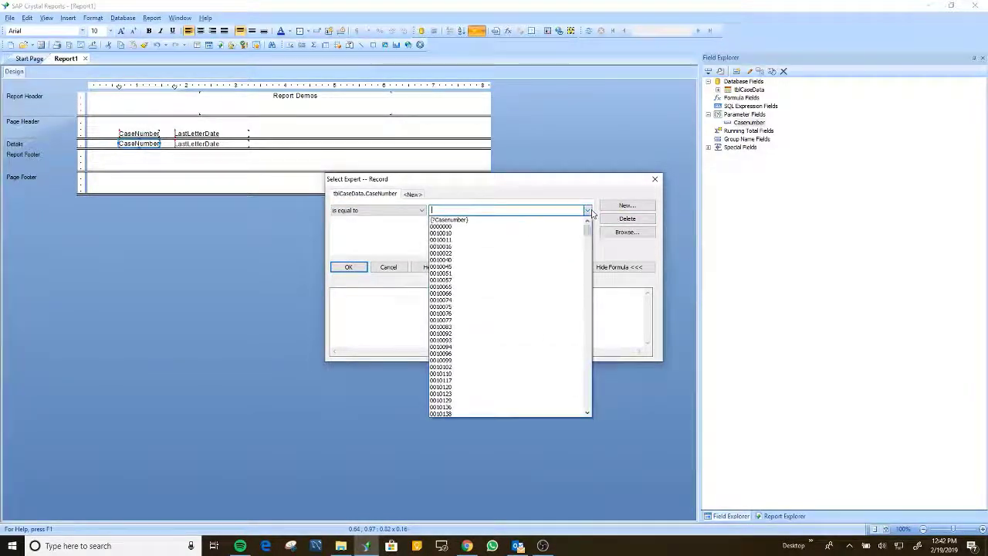
{"action": "left_click", "coordinate": [449, 222]}
{"action": "left_click", "coordinate": [357, 268]}
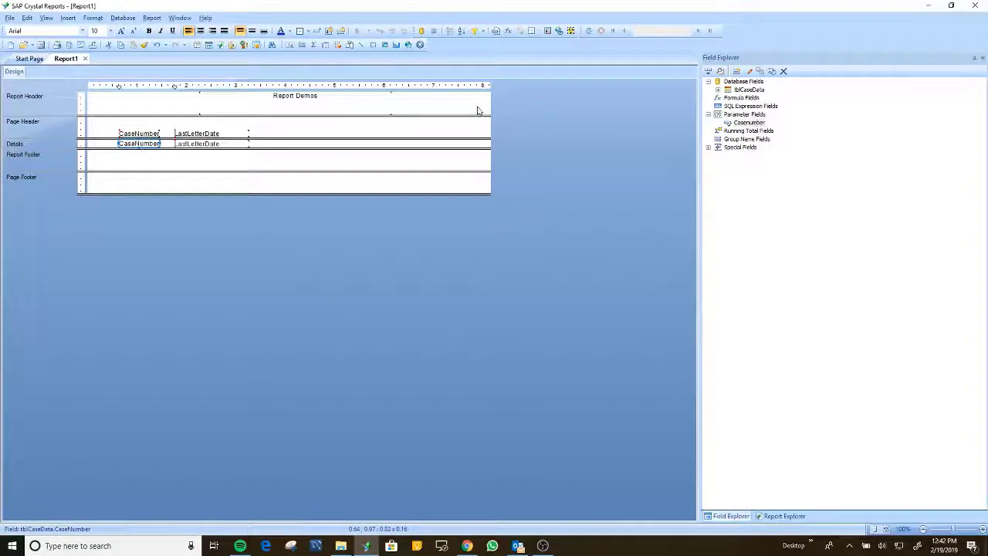
Reopen the Select Expert, check the {?Casenumber} comparison value, and confirm the rule
{"action": "left_click", "coordinate": [481, 31]}
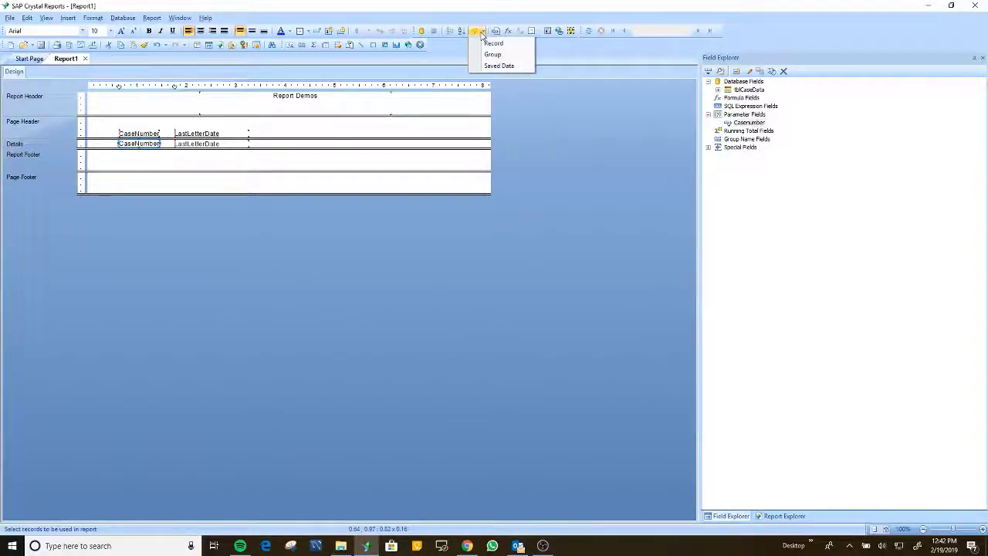
{"action": "left_click", "coordinate": [493, 43]}
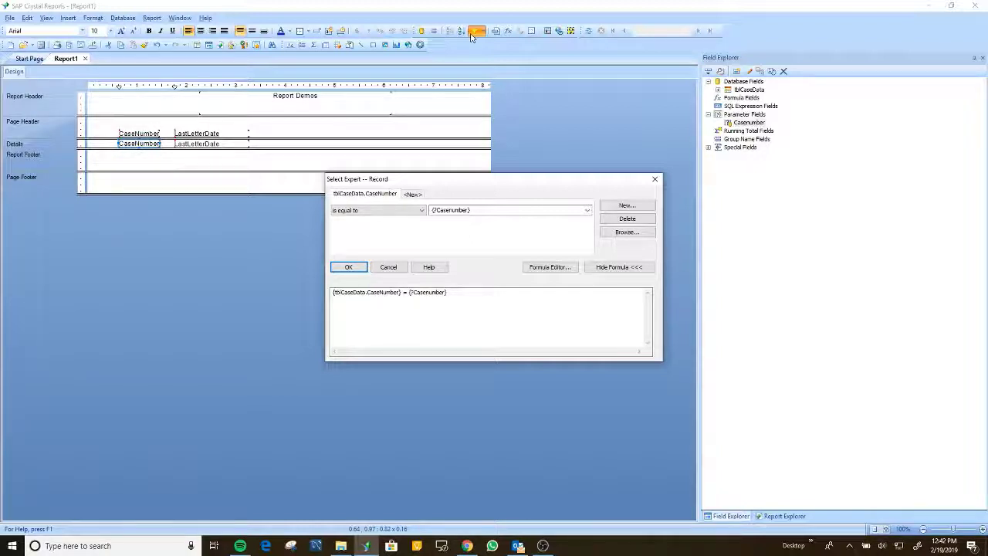
{"action": "left_click", "coordinate": [388, 311]}
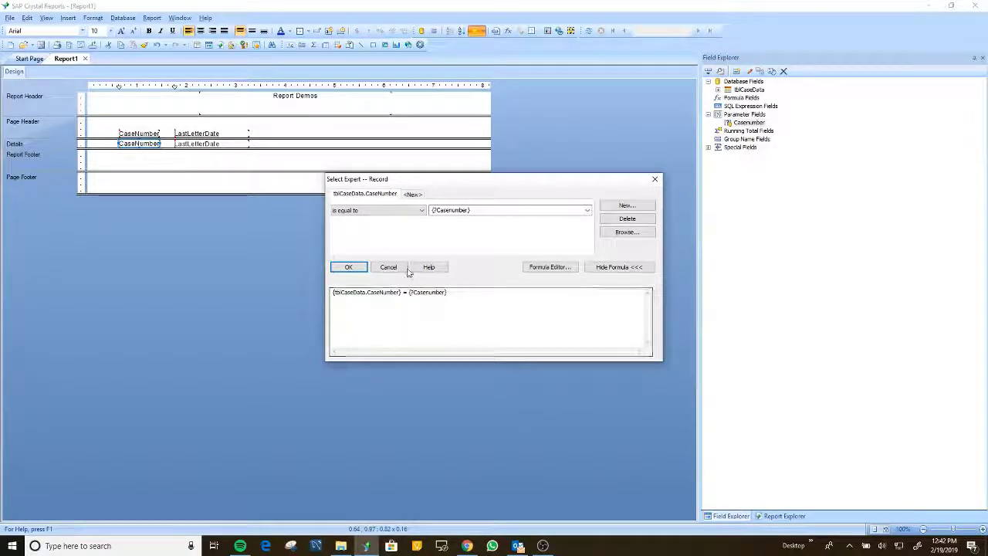
{"action": "left_click", "coordinate": [479, 209]}
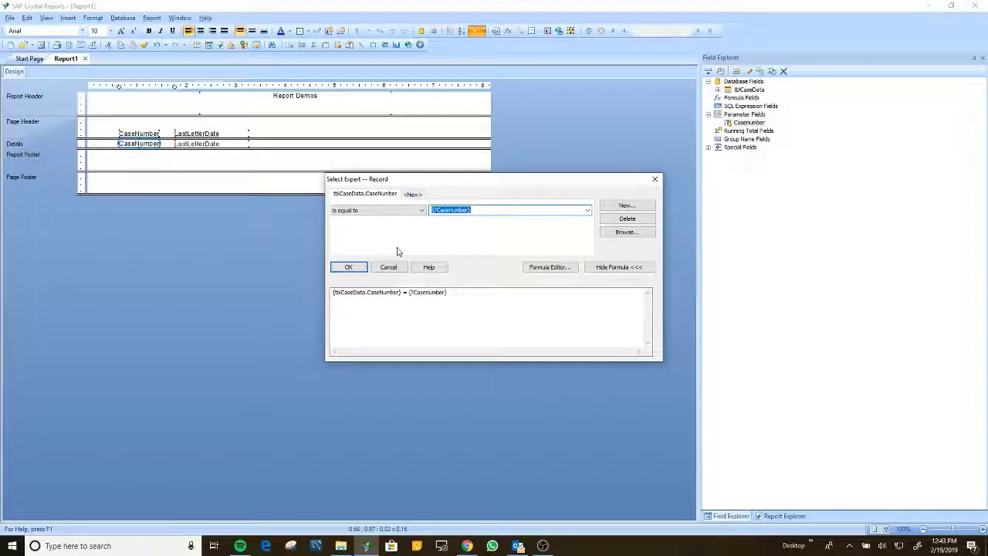
{"action": "left_click", "coordinate": [348, 267]}
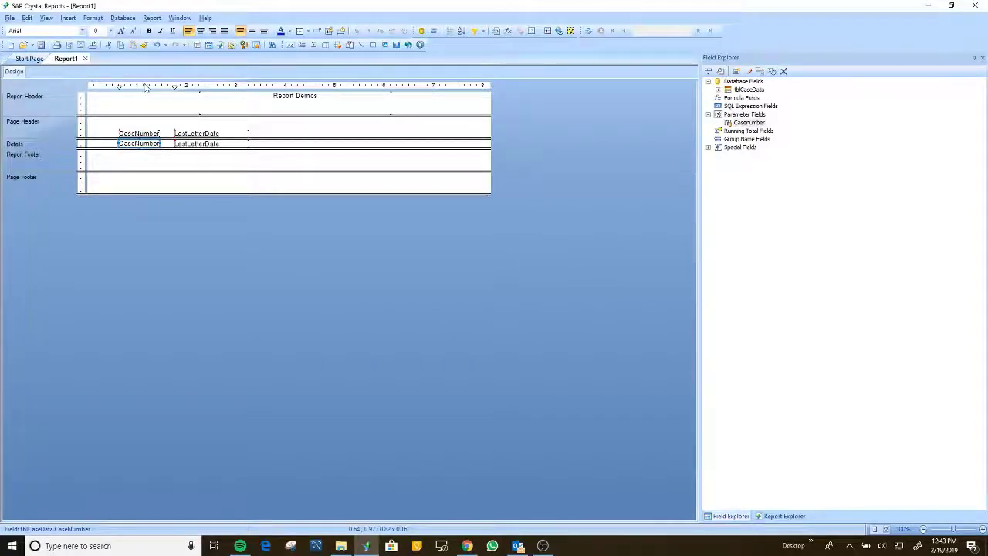
Refresh the report with a case number for the parameter, then select CaseNumber in the preview
{"action": "left_click", "coordinate": [68, 45]}
{"action": "left_click", "coordinate": [339, 182]}
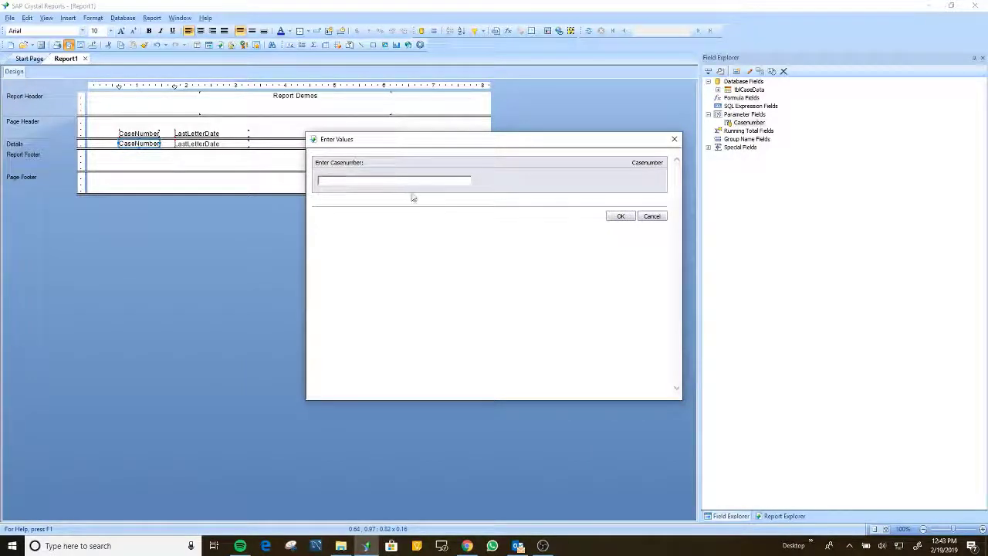
{"action": "type", "text": "55"}
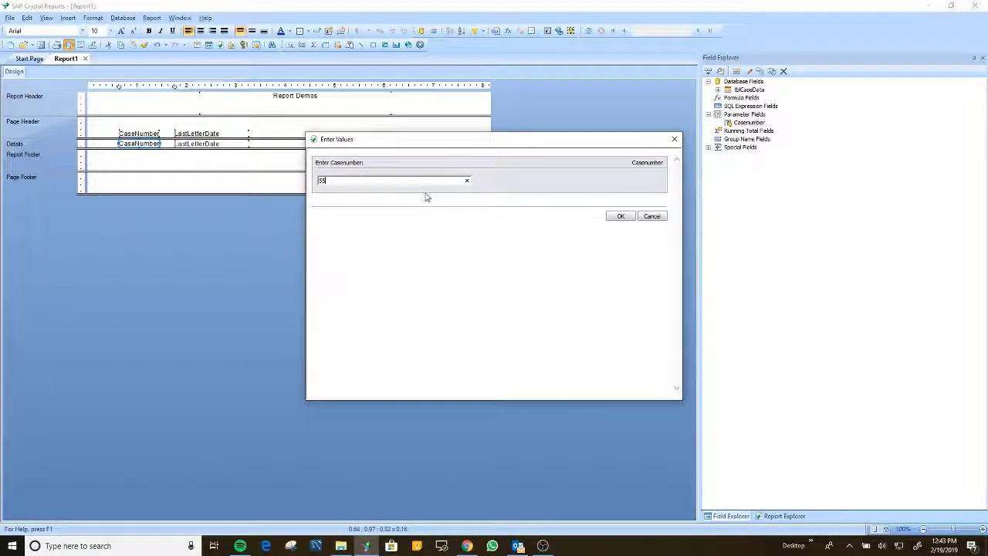
{"action": "type", "text": "55555"}
{"action": "left_click", "coordinate": [620, 217]}
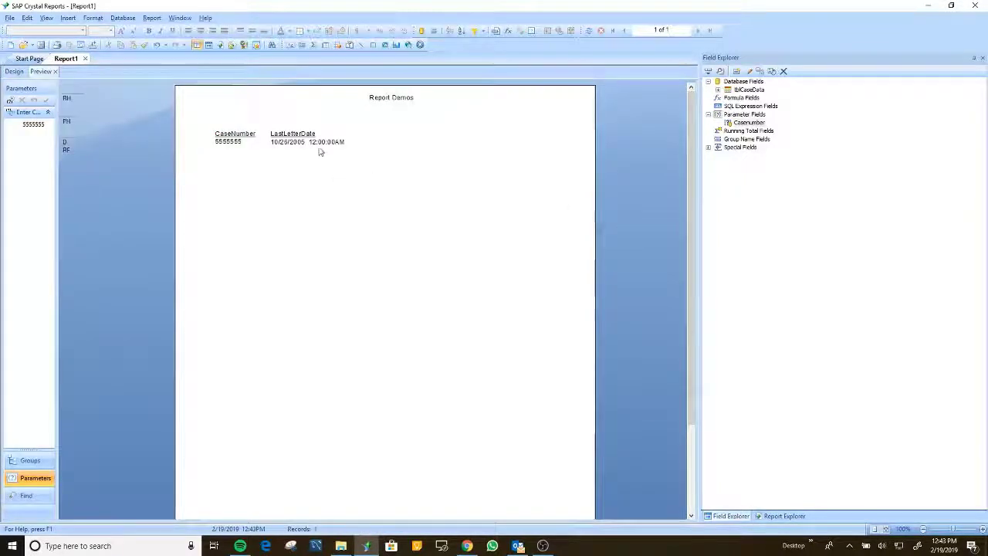
{"action": "left_click", "coordinate": [228, 143]}
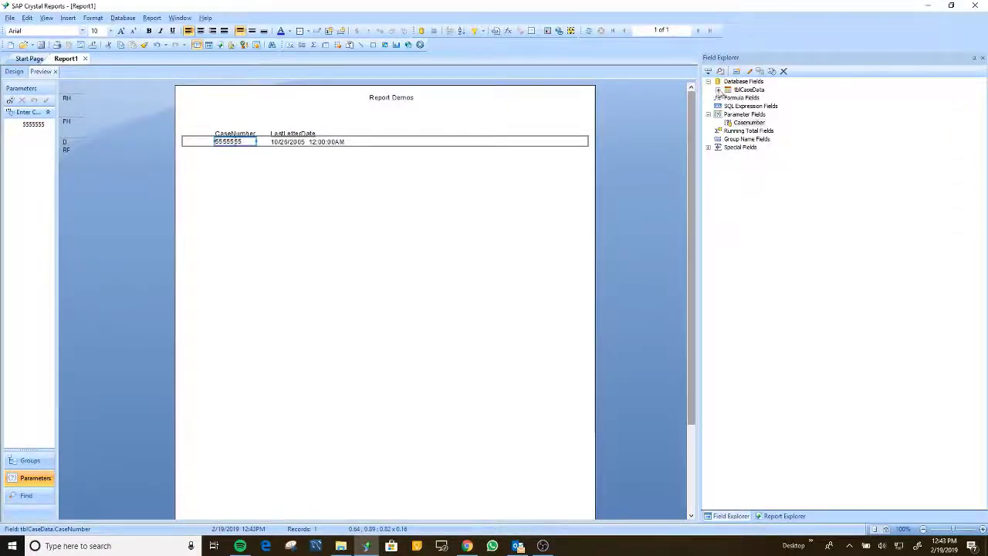
Add DebtorTypeID from tblCaseData to the Details row beside LastLetterDate
{"action": "double_click", "coordinate": [748, 91]}
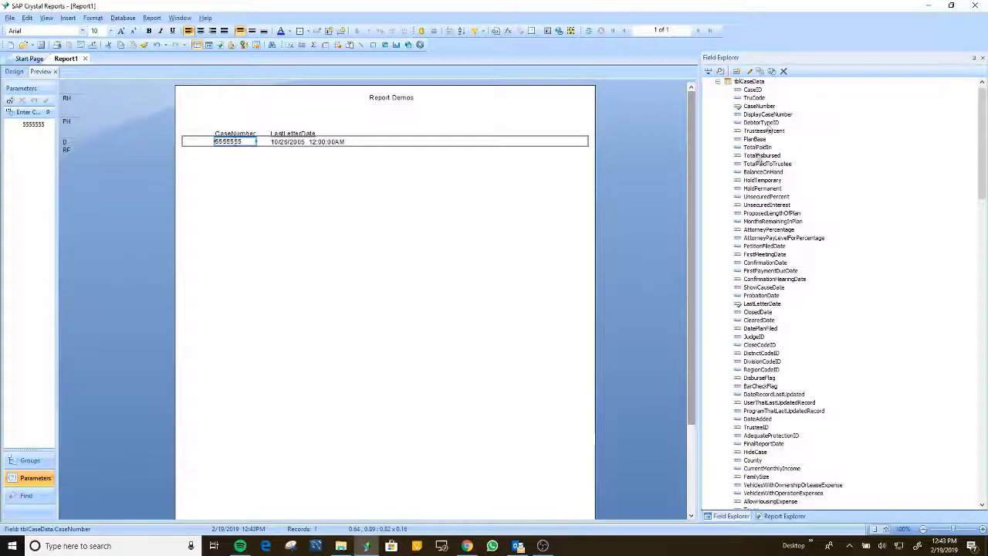
{"action": "left_click_drag", "start_coordinate": [768, 122], "coordinate": [368, 144]}
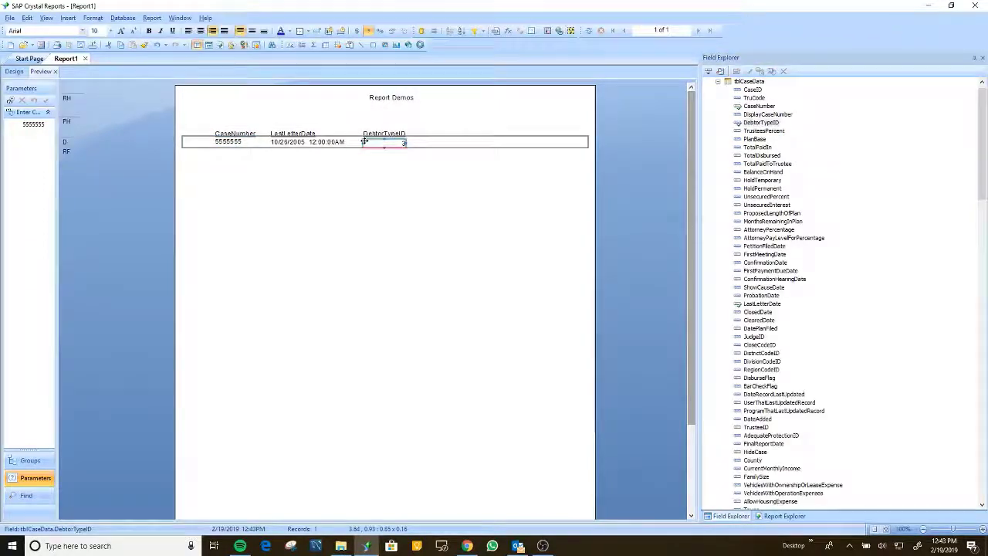
{"action": "left_click", "coordinate": [510, 159]}
{"action": "left_click", "coordinate": [395, 144]}
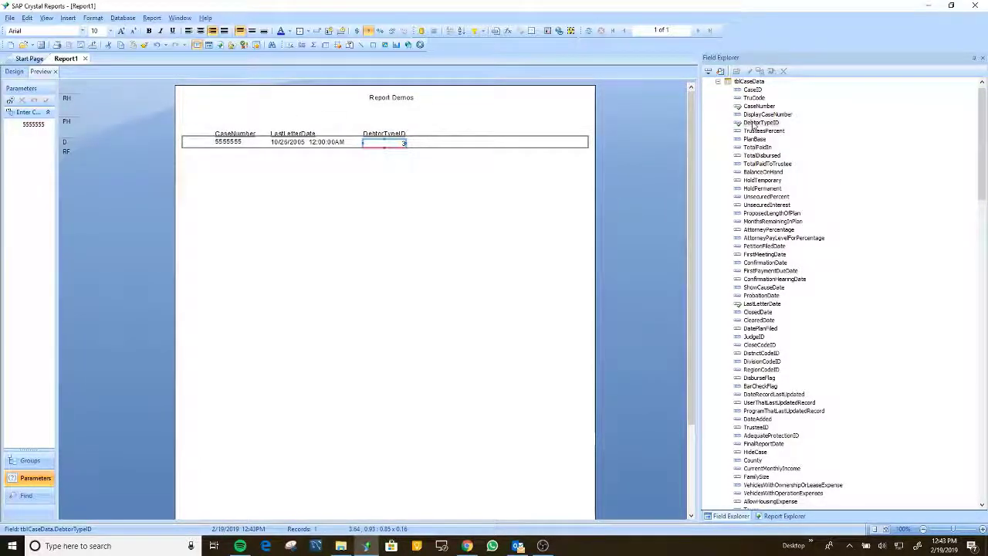
{"action": "left_click", "coordinate": [718, 81]}
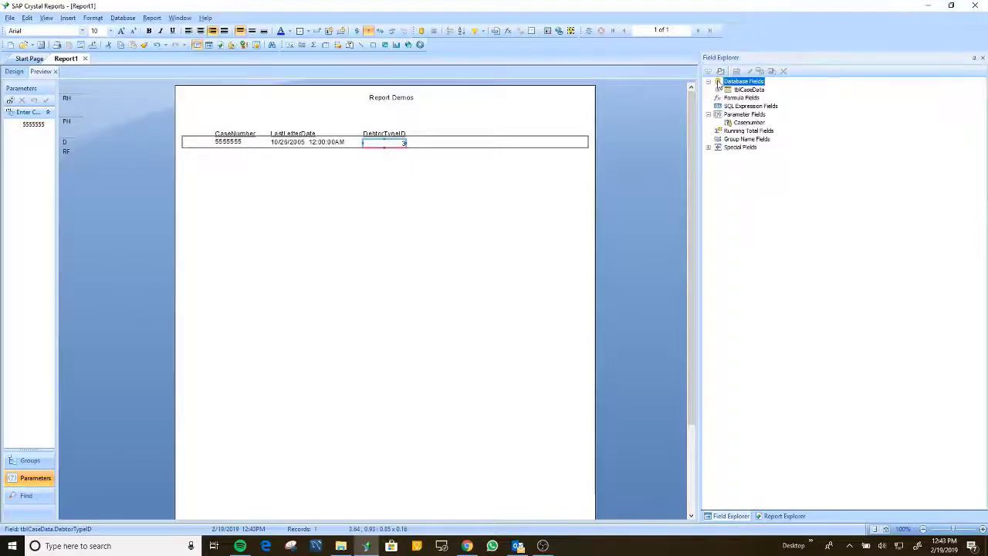
Create a formula field named 'Debtor' under Formula Fields and maximize its Formula Workshop window
{"action": "right_click", "coordinate": [749, 98]}
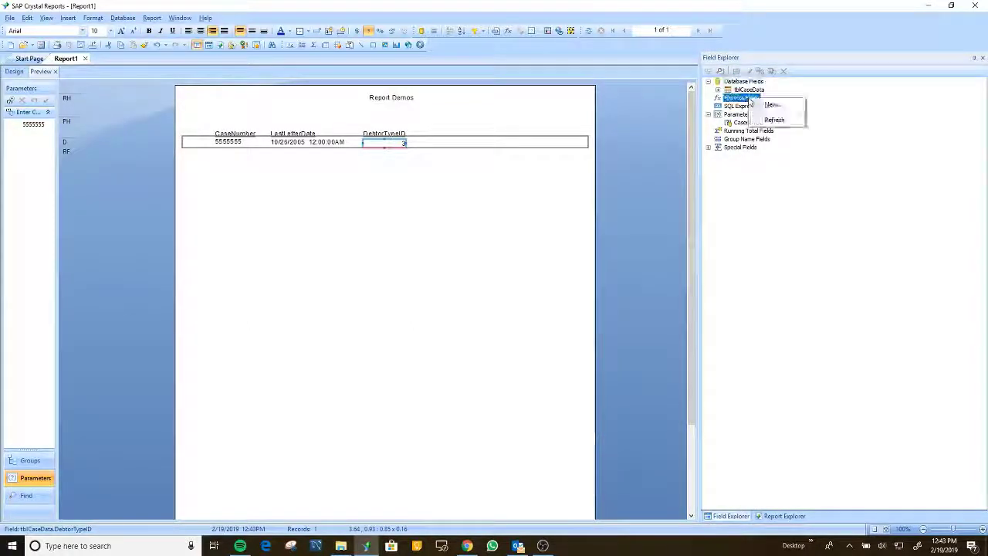
{"action": "left_click", "coordinate": [773, 105]}
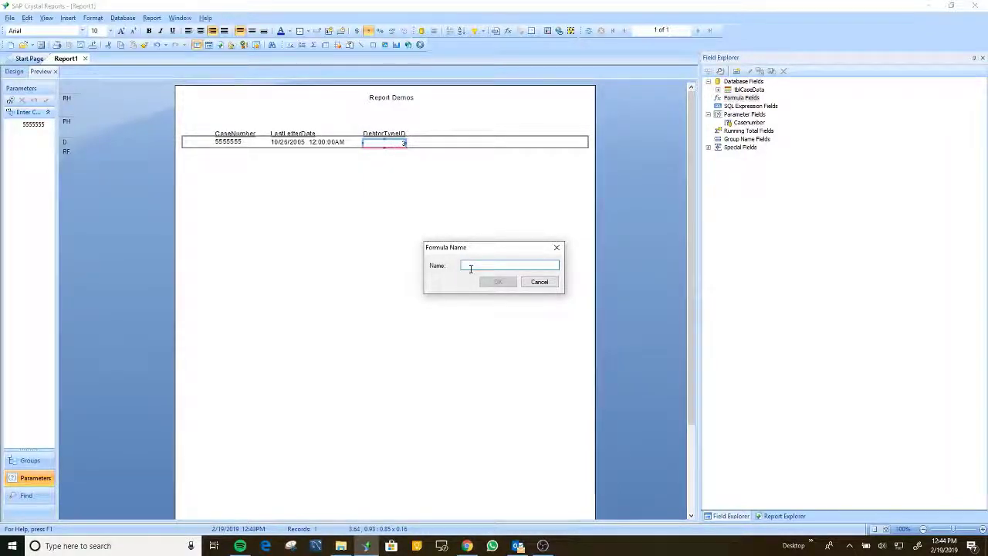
{"action": "type", "text": "ebtor"}
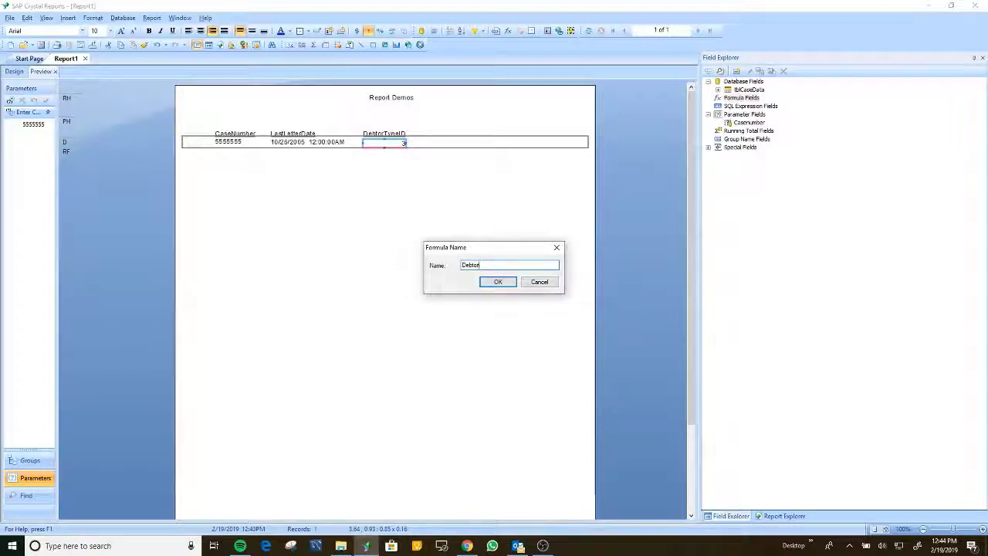
{"action": "key", "text": "Return"}
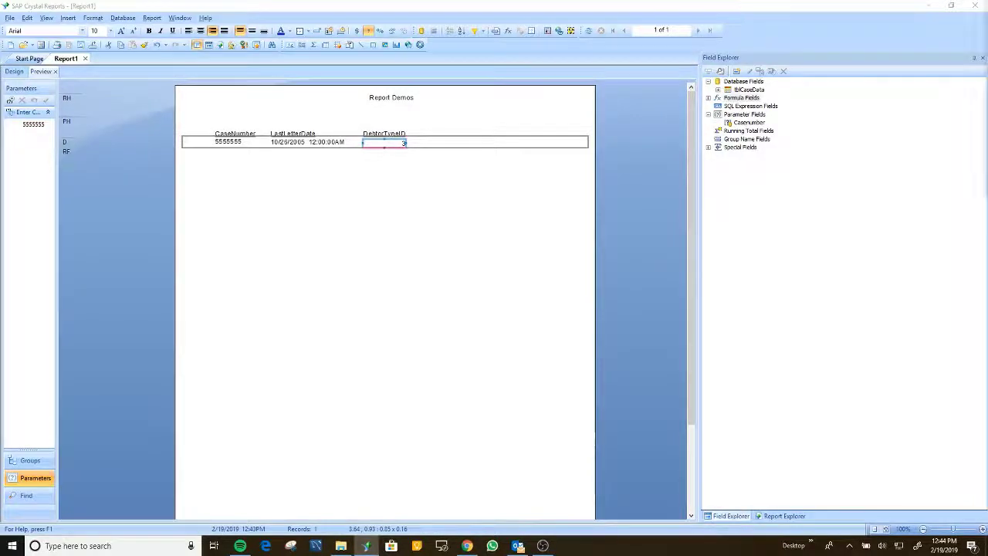
{"action": "left_click_drag", "start_coordinate": [327, 257], "coordinate": [346, 283]}
{"action": "double_click", "coordinate": [346, 283]}
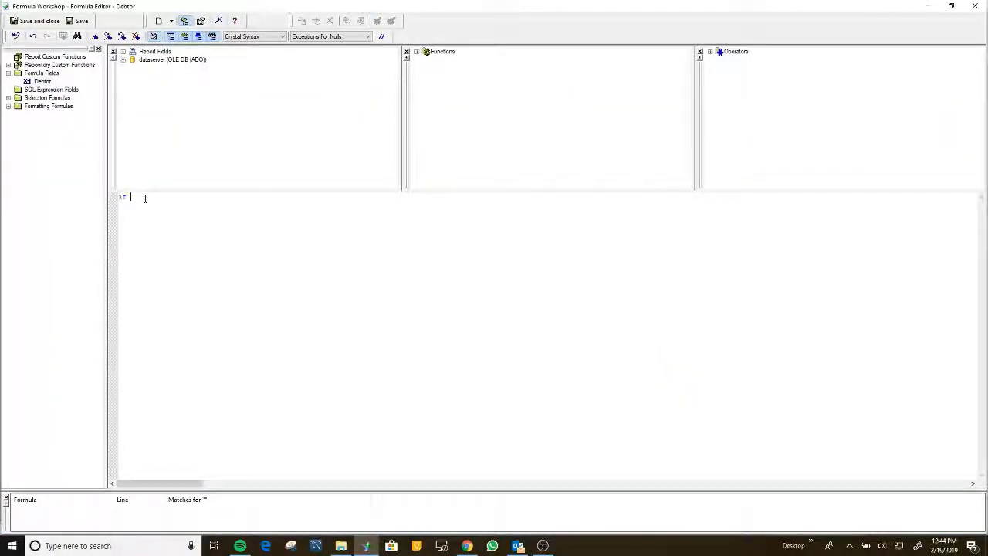
Write the Debtor formula as if {tblCaseData.DebtorTypeID}=3 then 'good' else 'bad', check it, and save
{"action": "left_click", "coordinate": [123, 51]}
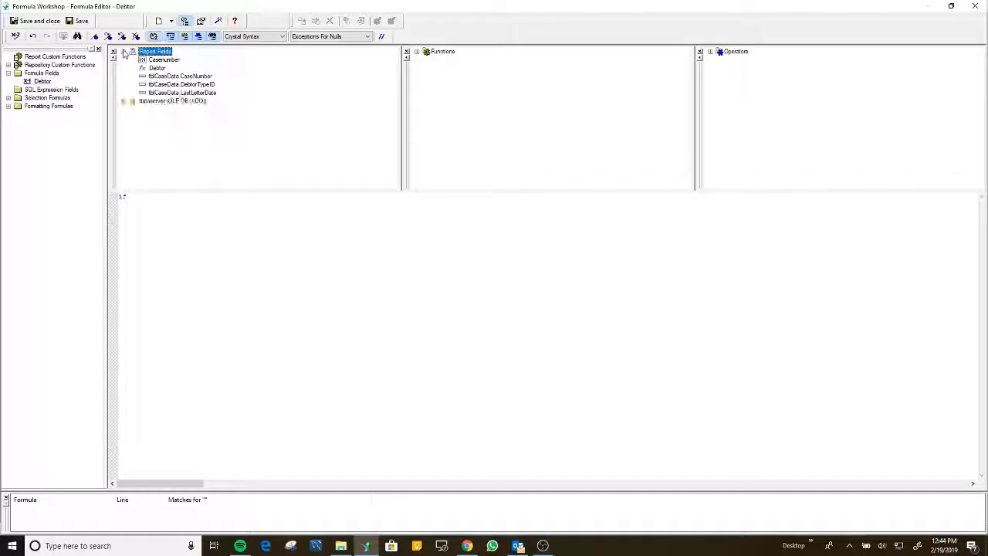
{"action": "double_click", "coordinate": [213, 85]}
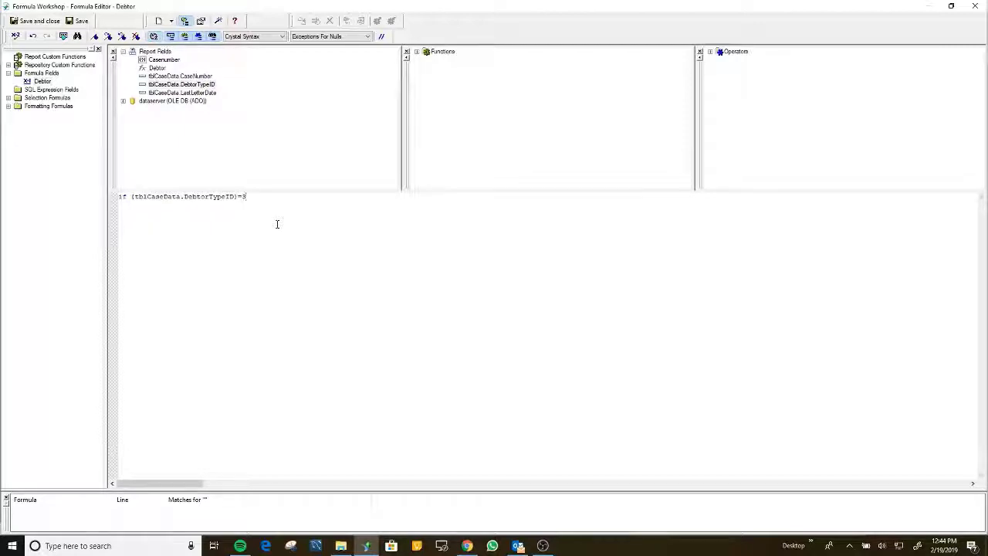
{"action": "type", "text": "=3 then 'good' "}
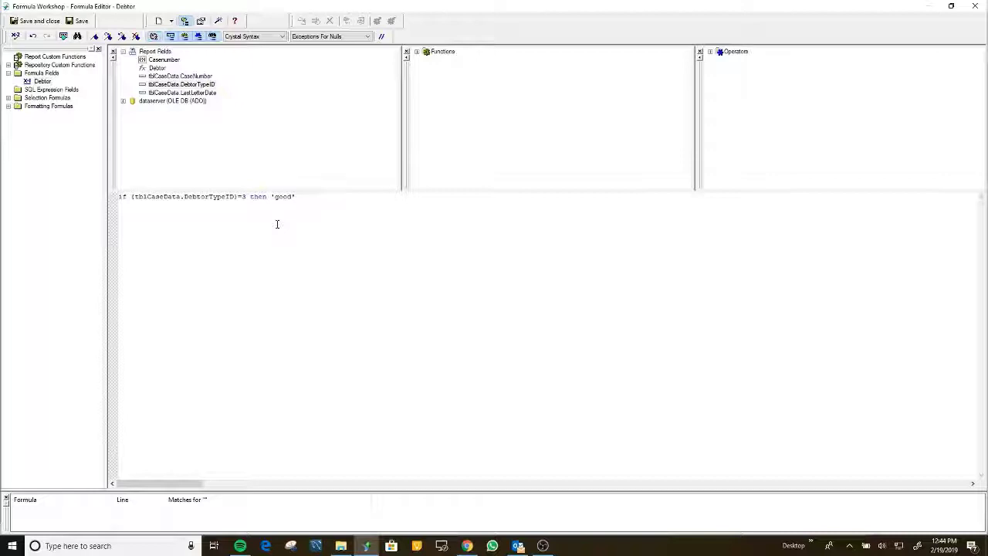
{"action": "type", "text": "else 'bad"}
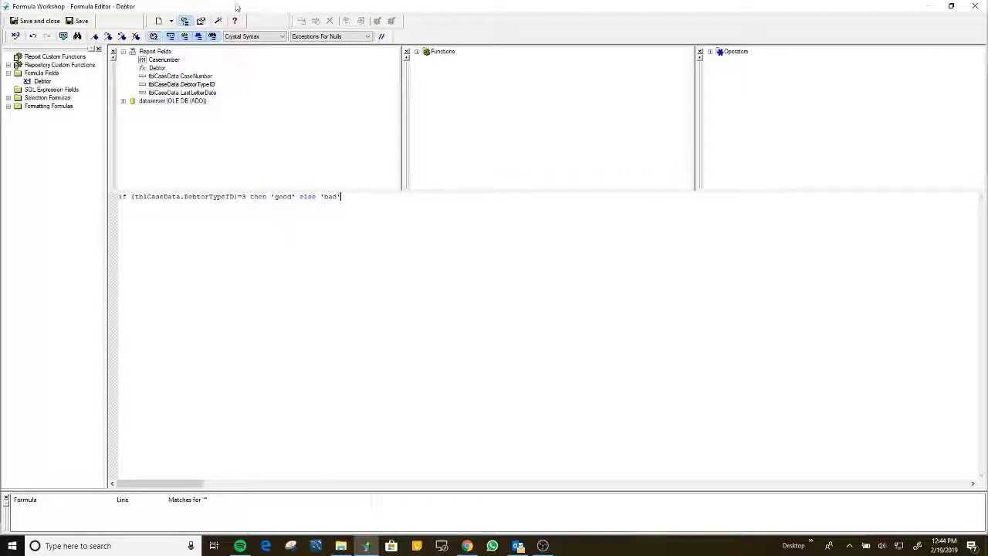
{"action": "left_click", "coordinate": [16, 38]}
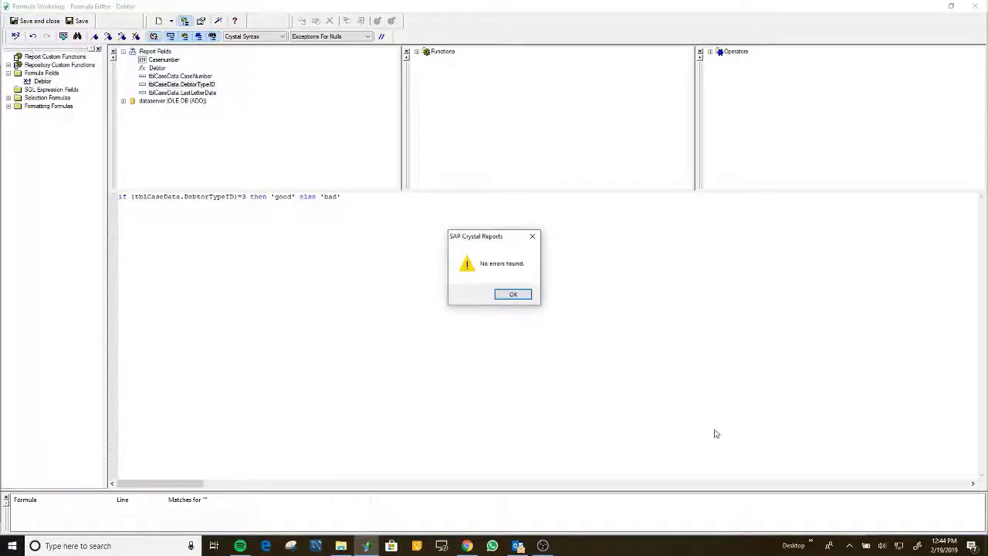
{"action": "left_click", "coordinate": [519, 295]}
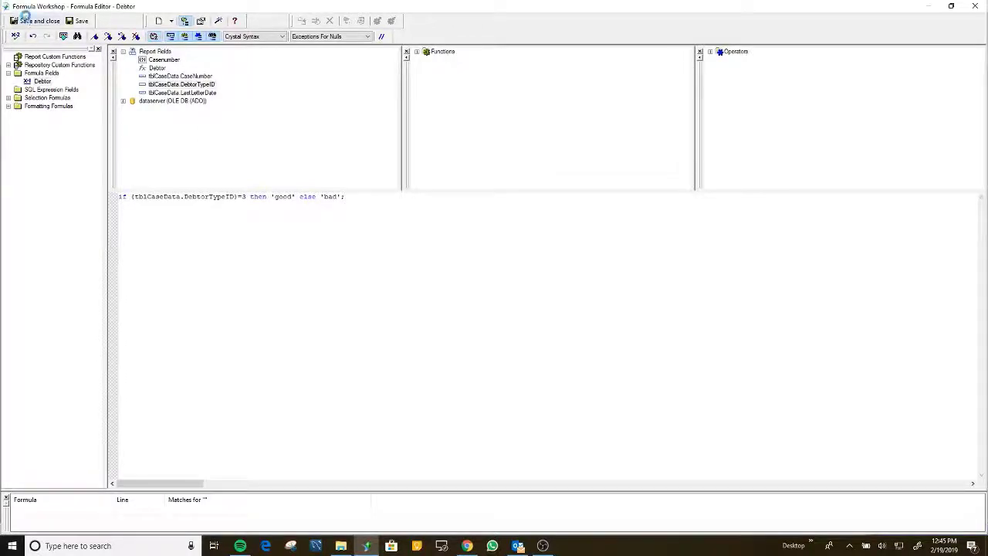
{"action": "left_click", "coordinate": [35, 21]}
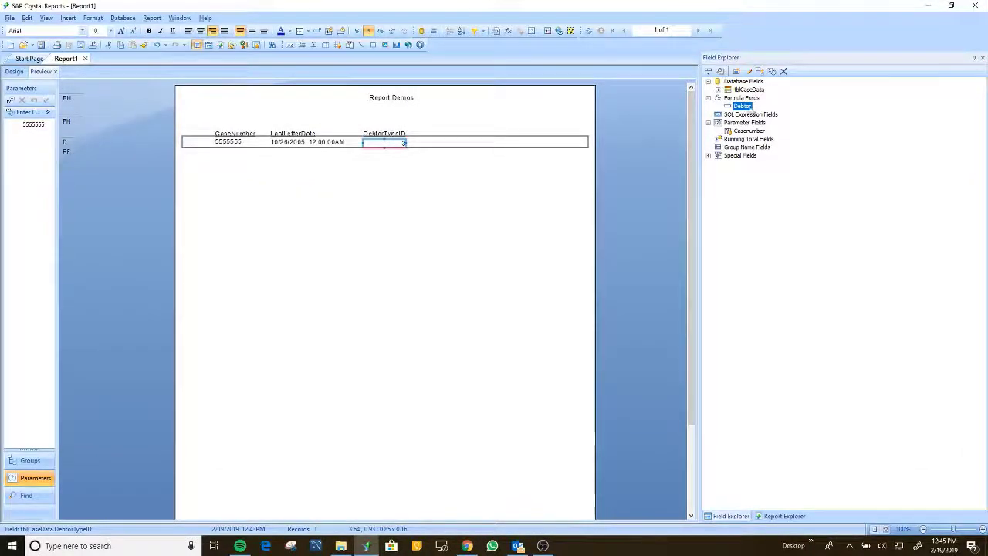
Place the Debtor formula field in the Details row next to DebtorTypeID
{"action": "left_click_drag", "start_coordinate": [743, 106], "coordinate": [417, 144]}
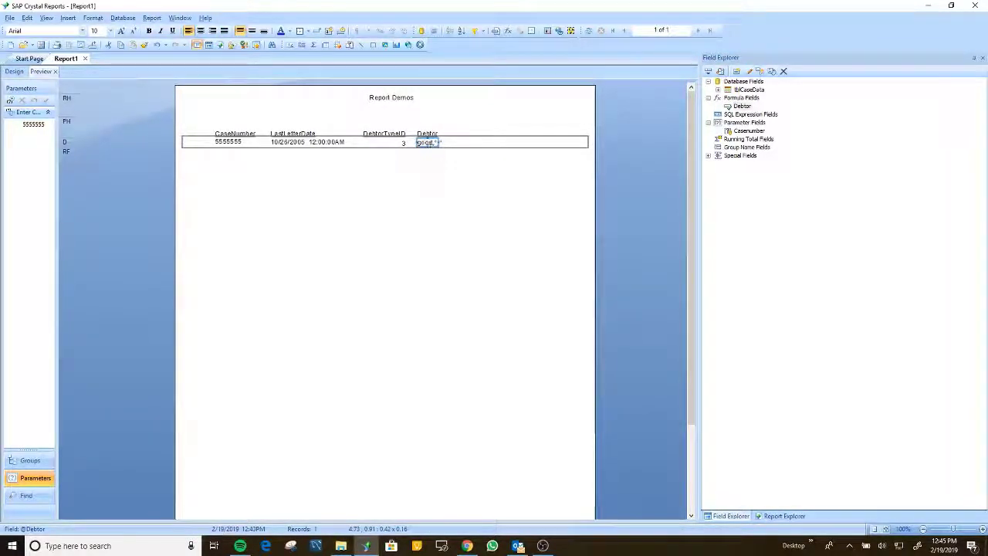
{"action": "left_click", "coordinate": [397, 144]}
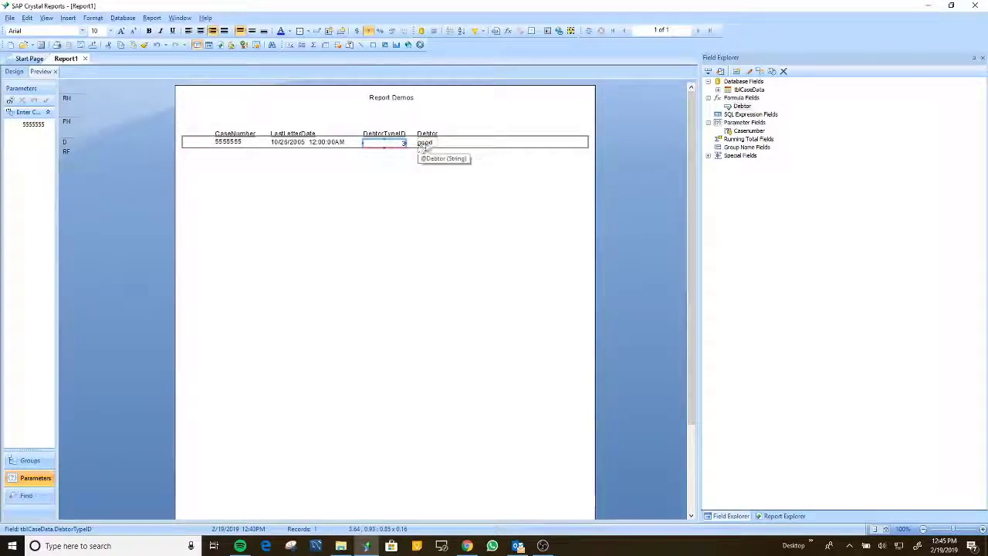
{"action": "left_click", "coordinate": [719, 90]}
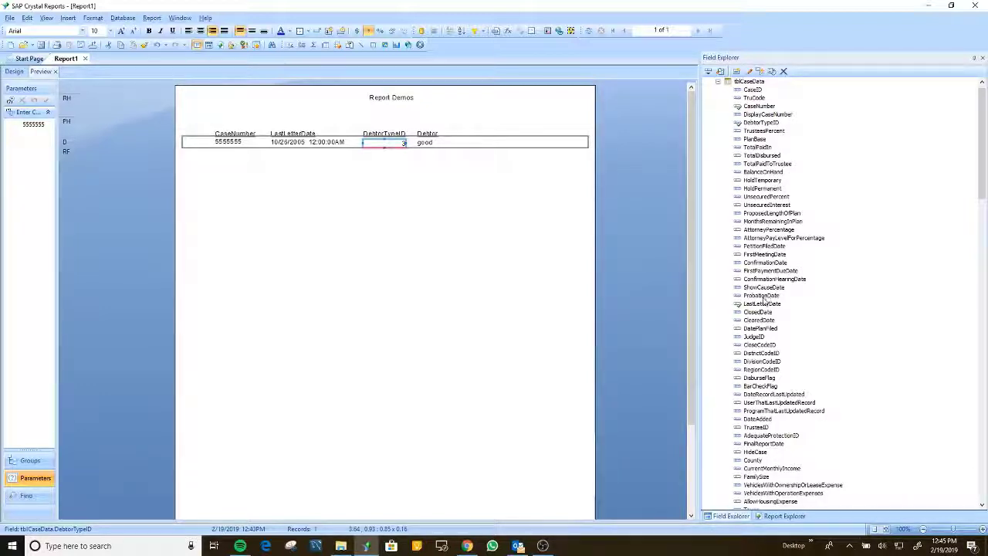
Add the ProbationDate field to the Details row after the Debtor column
{"action": "left_click_drag", "start_coordinate": [762, 295], "coordinate": [442, 144]}
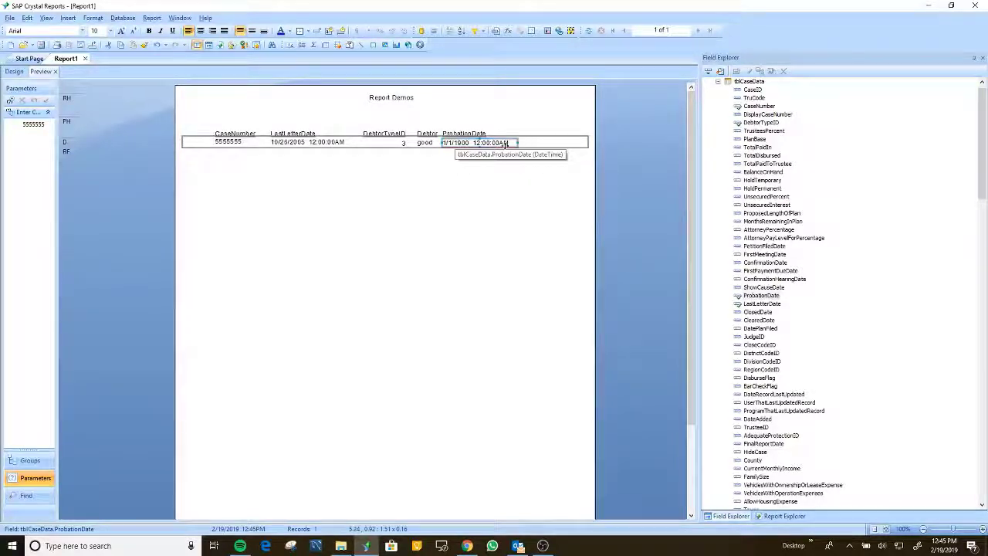
{"action": "left_click", "coordinate": [459, 172]}
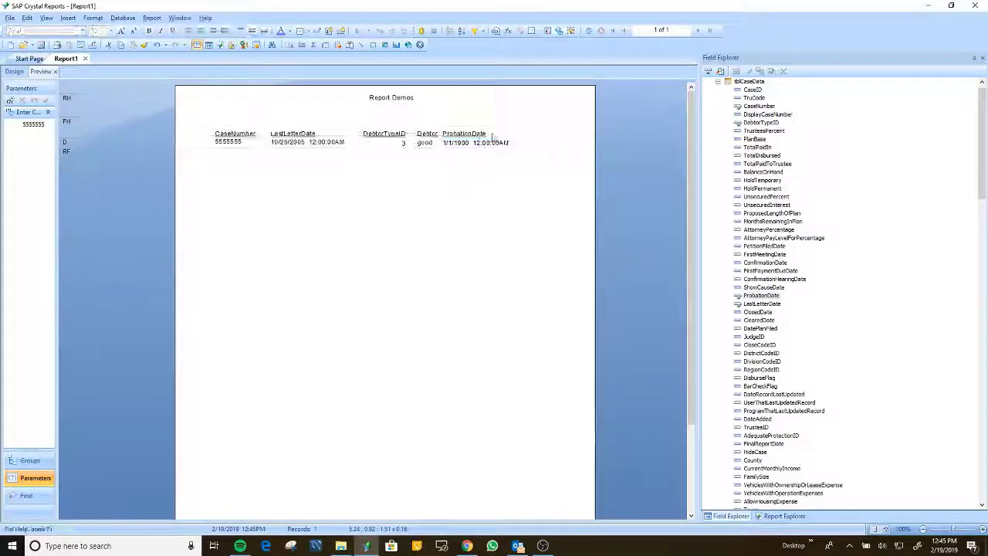
{"action": "left_click", "coordinate": [481, 148]}
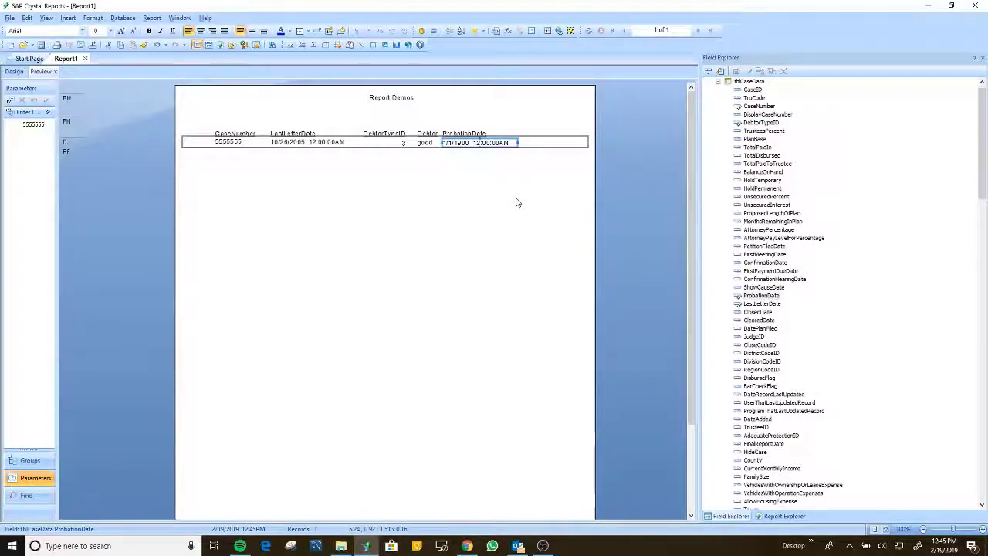
{"action": "left_click", "coordinate": [421, 190]}
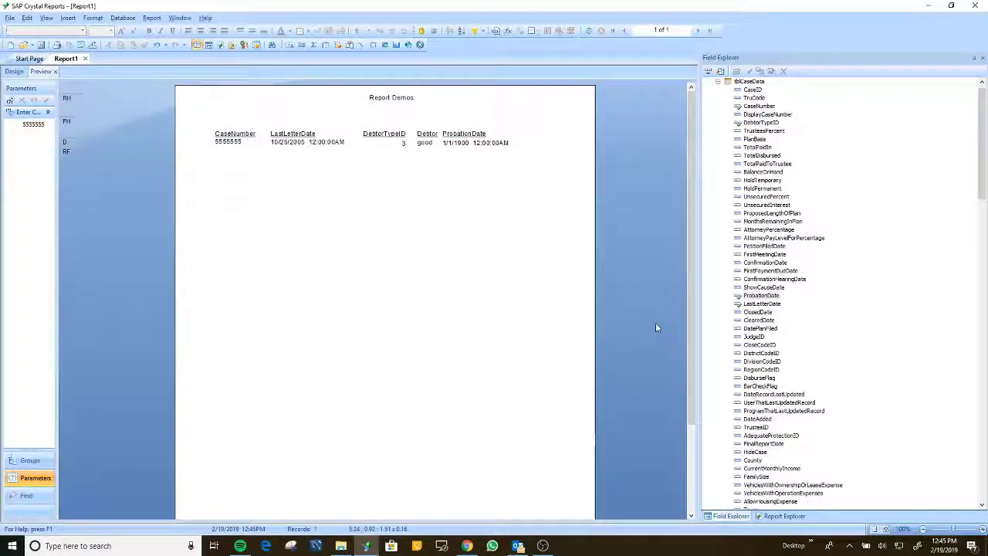
{"action": "scroll", "coordinate": [656, 322], "scroll_direction": "down", "scroll_amount": 15}
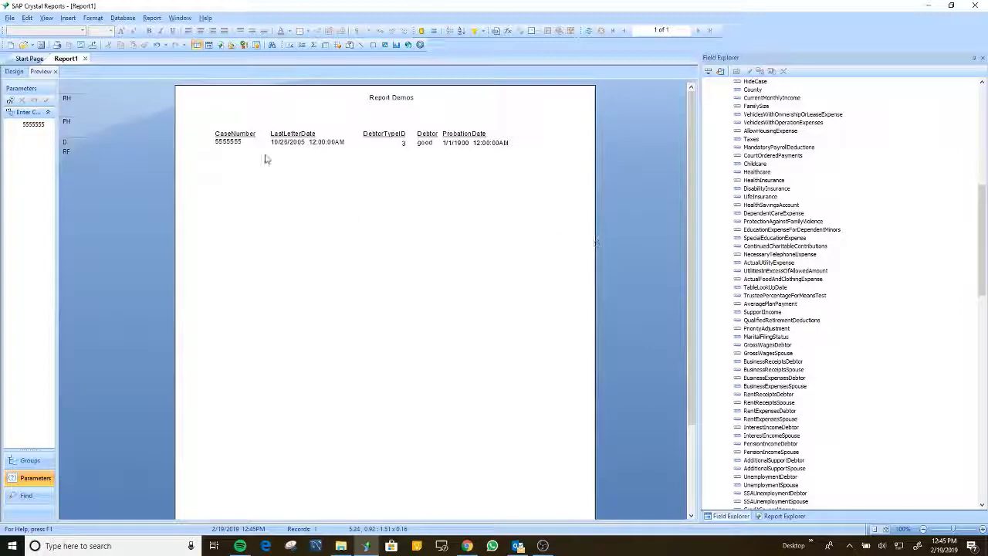
{"action": "left_click", "coordinate": [398, 144]}
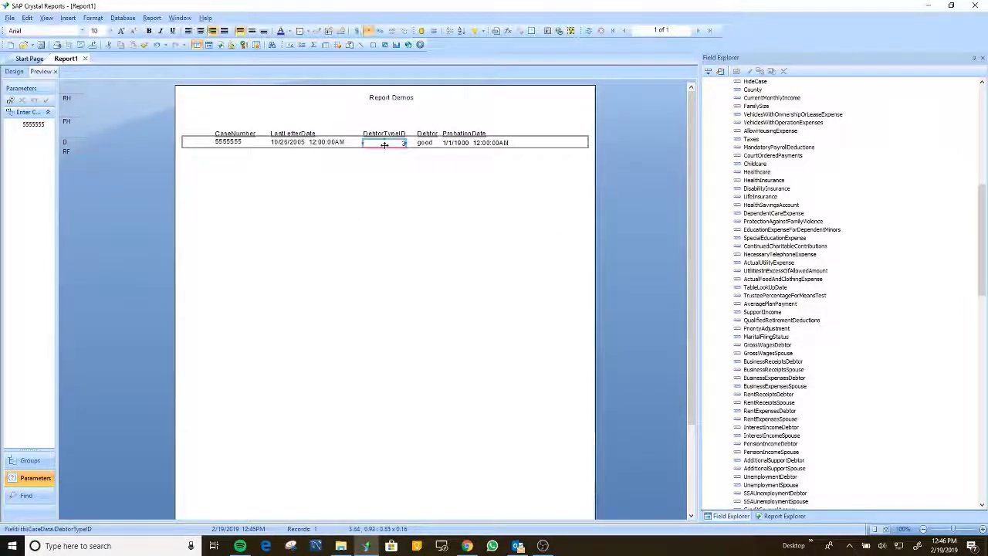
{"action": "left_click", "coordinate": [227, 144]}
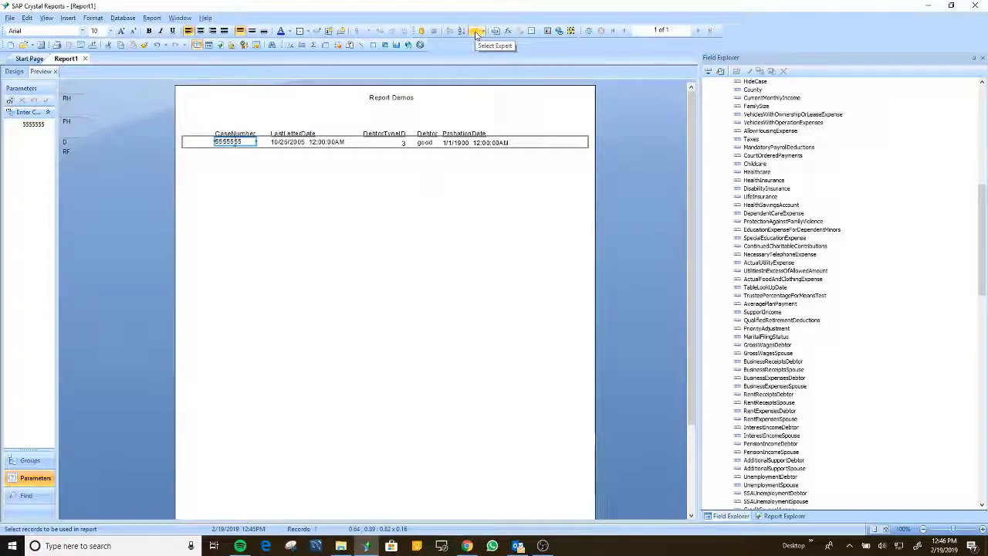
Change the CaseNumber record filter to 'is less than or equal to' {?Casenumber}
{"action": "left_click", "coordinate": [278, 143]}
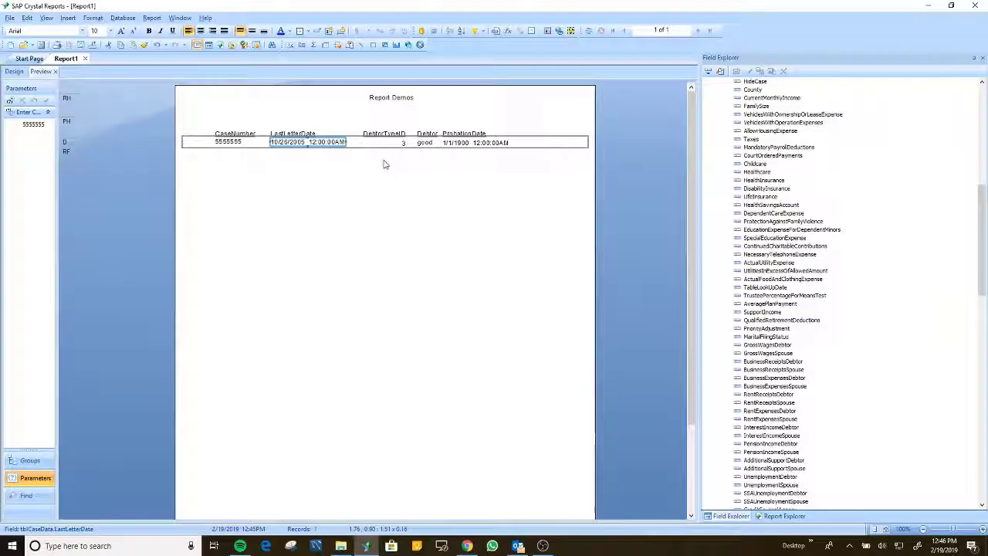
{"action": "left_click", "coordinate": [477, 31]}
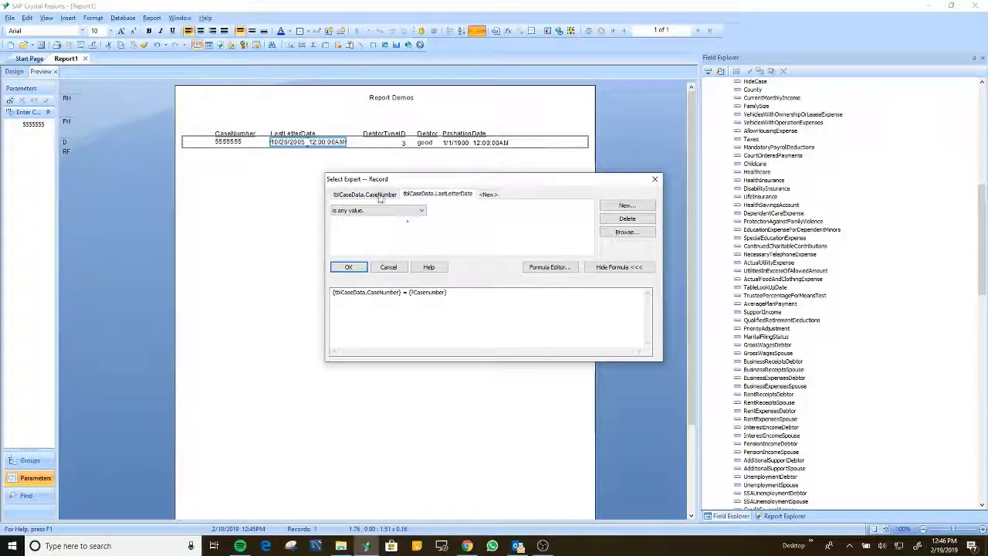
{"action": "left_click", "coordinate": [379, 195]}
{"action": "left_click", "coordinate": [372, 211]}
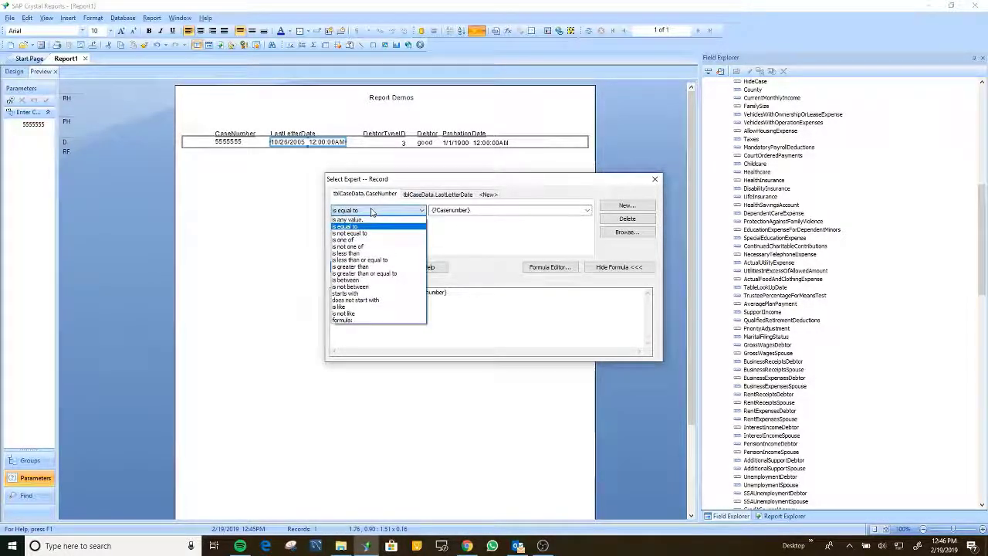
{"action": "left_click", "coordinate": [345, 288]}
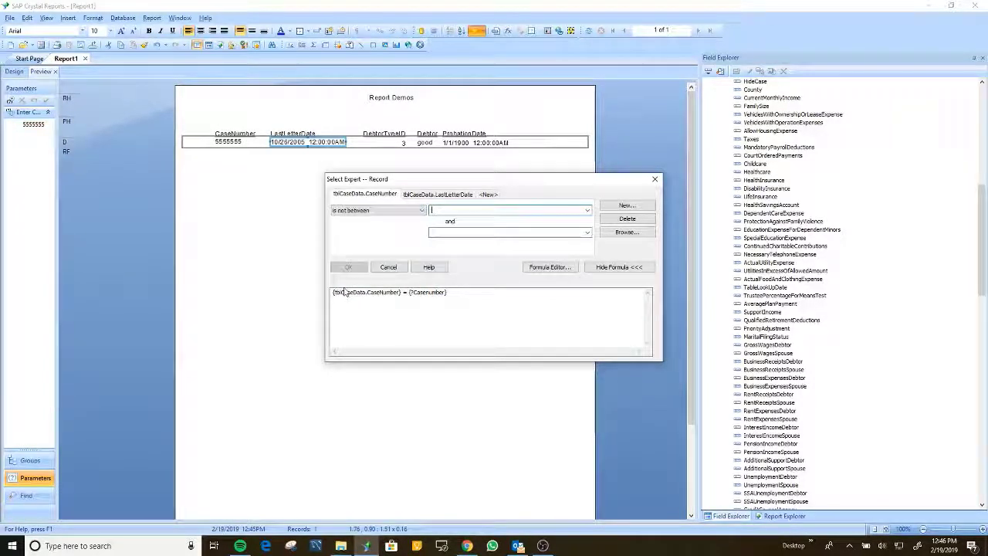
{"action": "left_click", "coordinate": [384, 212]}
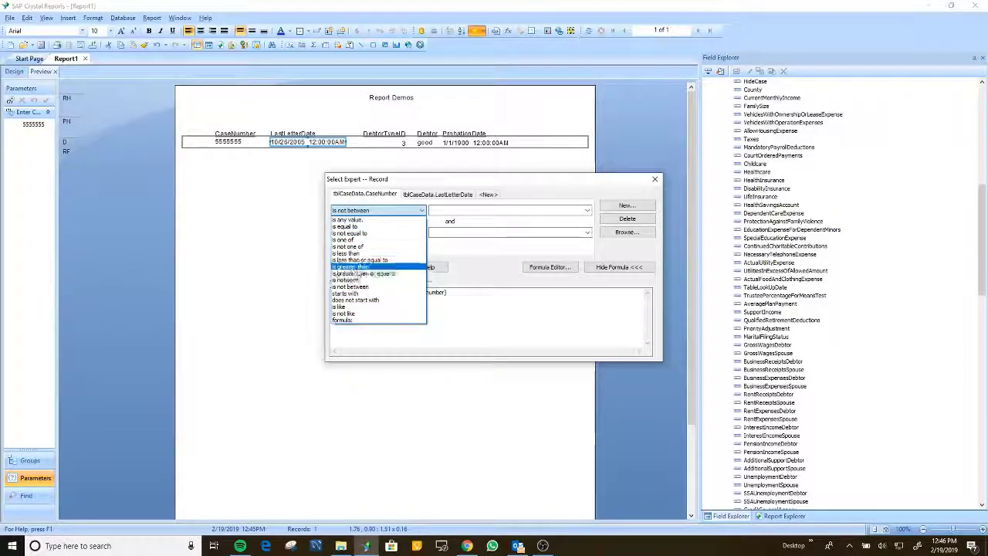
{"action": "left_click", "coordinate": [351, 266]}
{"action": "left_click", "coordinate": [589, 211]}
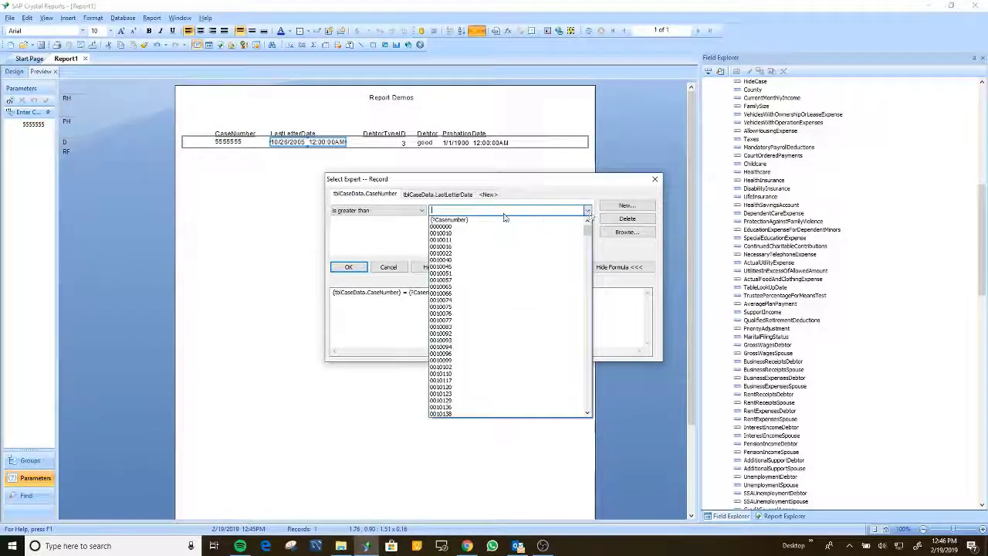
{"action": "left_click", "coordinate": [506, 221]}
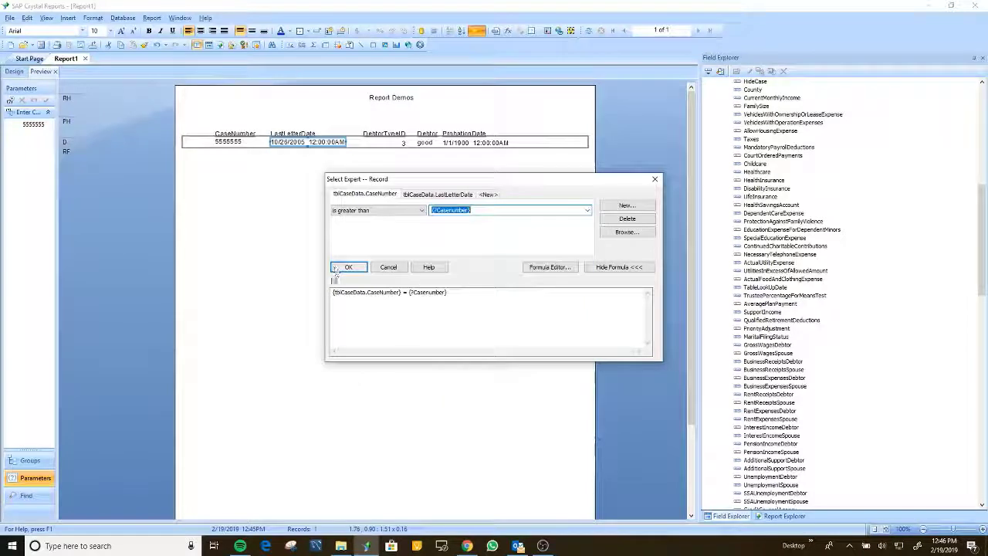
{"action": "left_click", "coordinate": [417, 210]}
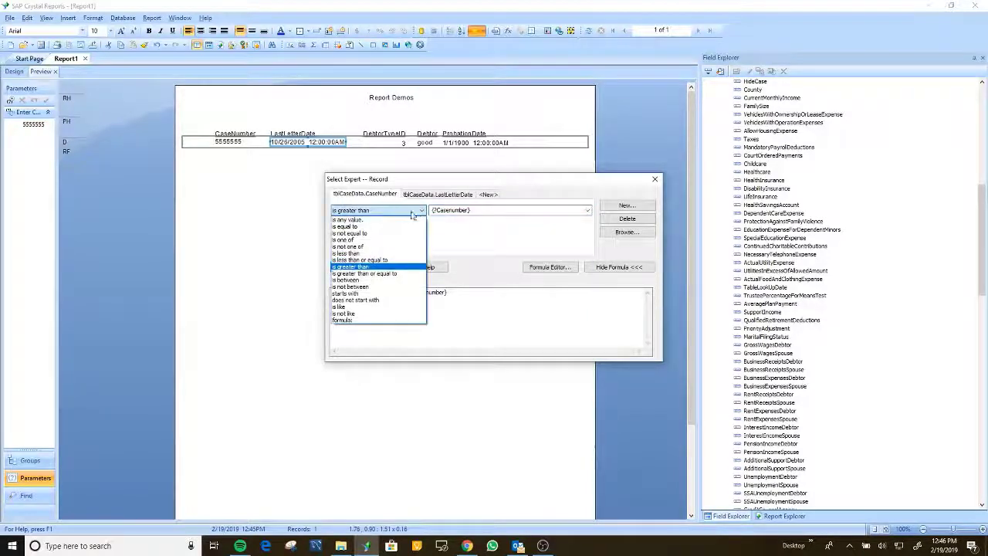
{"action": "left_click", "coordinate": [385, 260]}
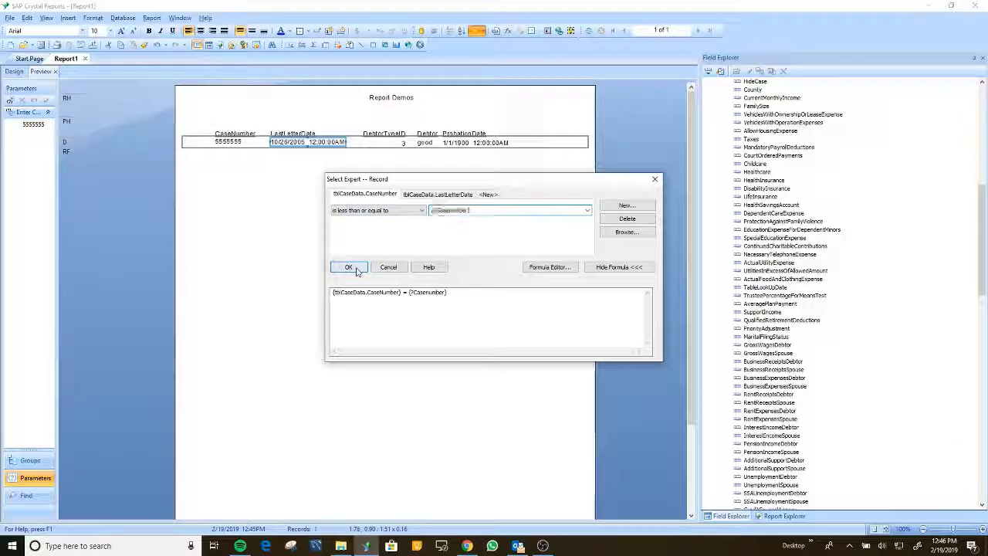
{"action": "left_click", "coordinate": [352, 268]}
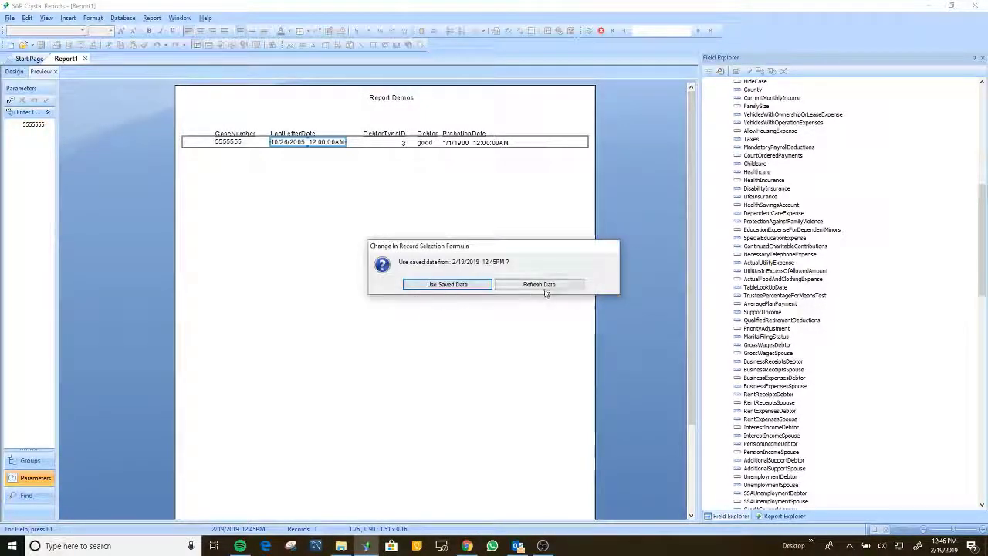
Refresh the report data under the new filter and select a LastLetterDate value
{"action": "left_click", "coordinate": [545, 287]}
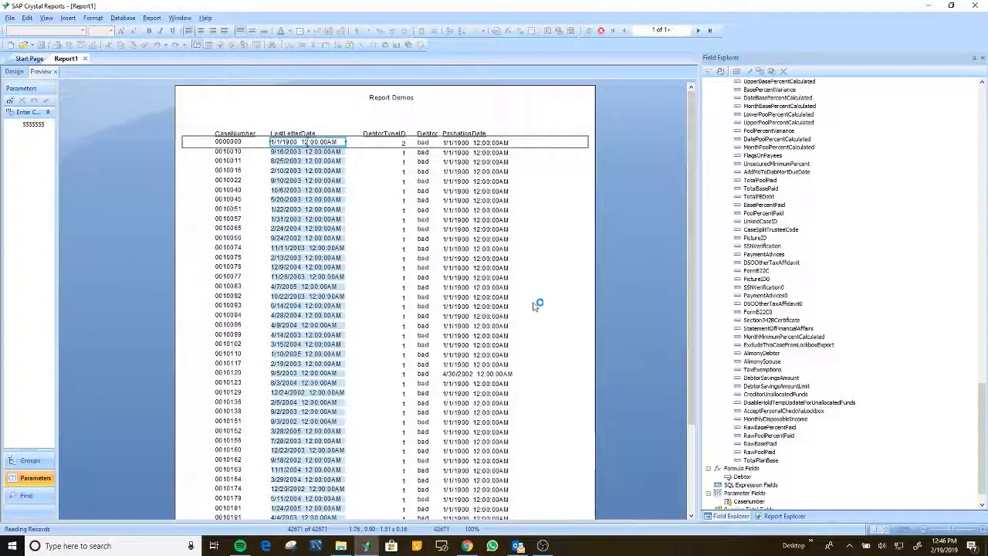
{"action": "scroll", "coordinate": [390, 280], "scroll_direction": "down", "scroll_amount": 1}
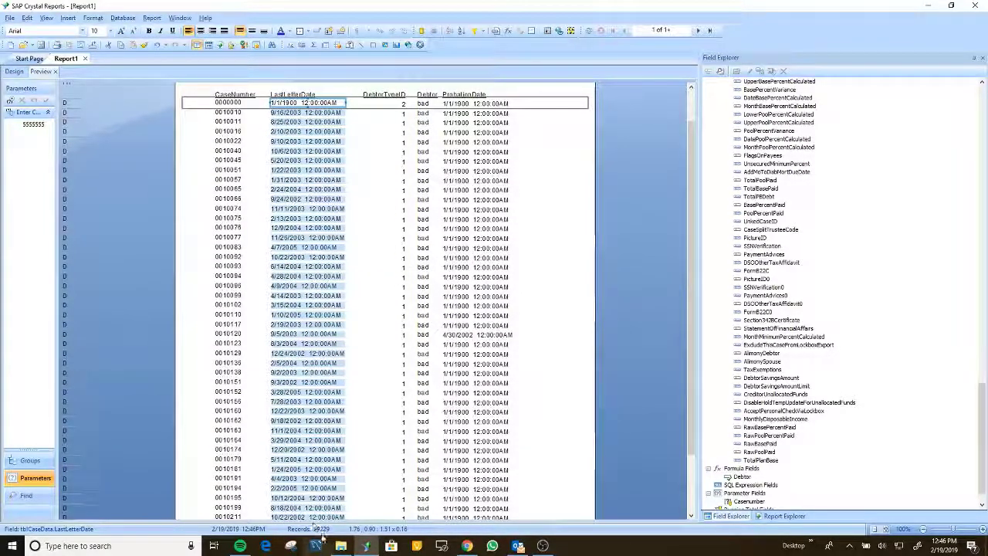
{"action": "scroll", "coordinate": [436, 199], "scroll_direction": "up", "scroll_amount": 1}
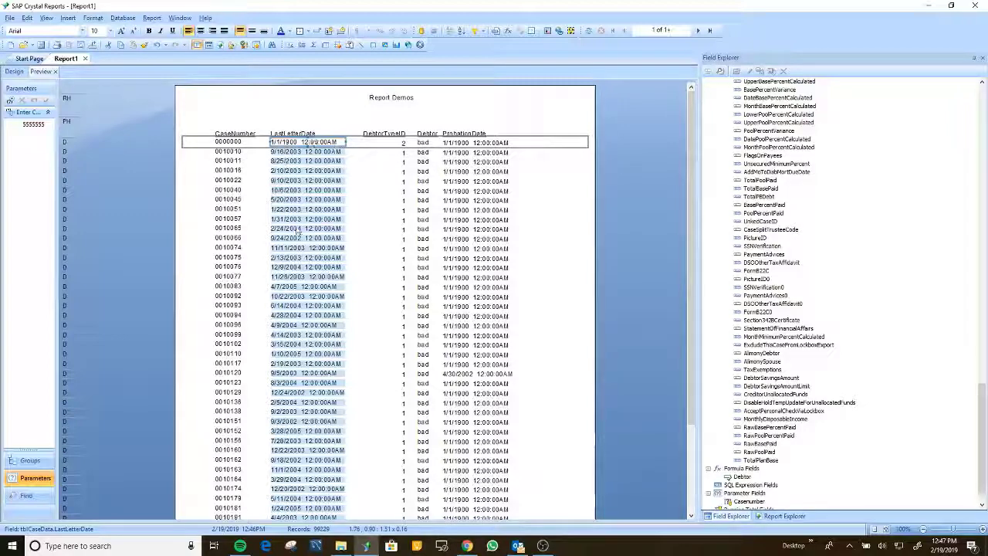
{"action": "left_click", "coordinate": [296, 153]}
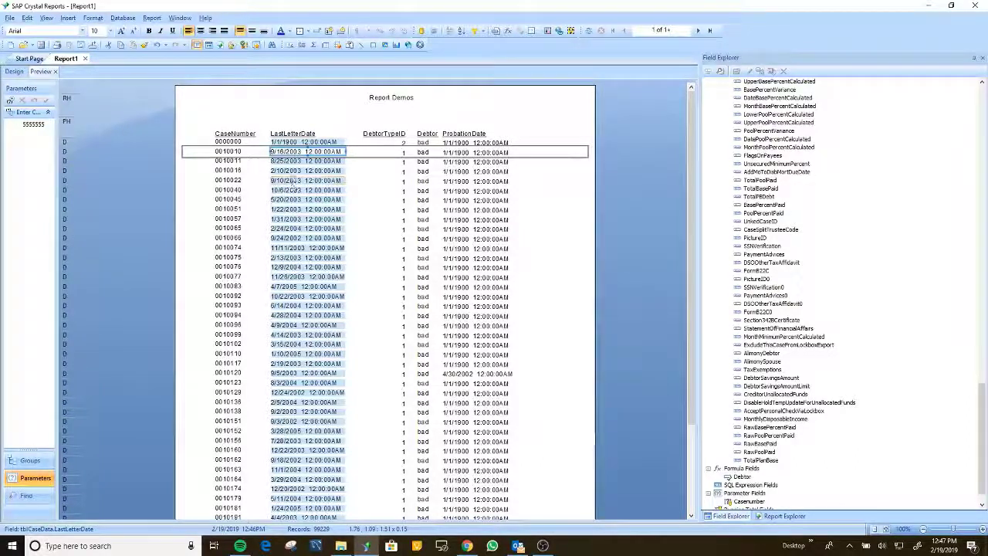
{"action": "left_click", "coordinate": [297, 161]}
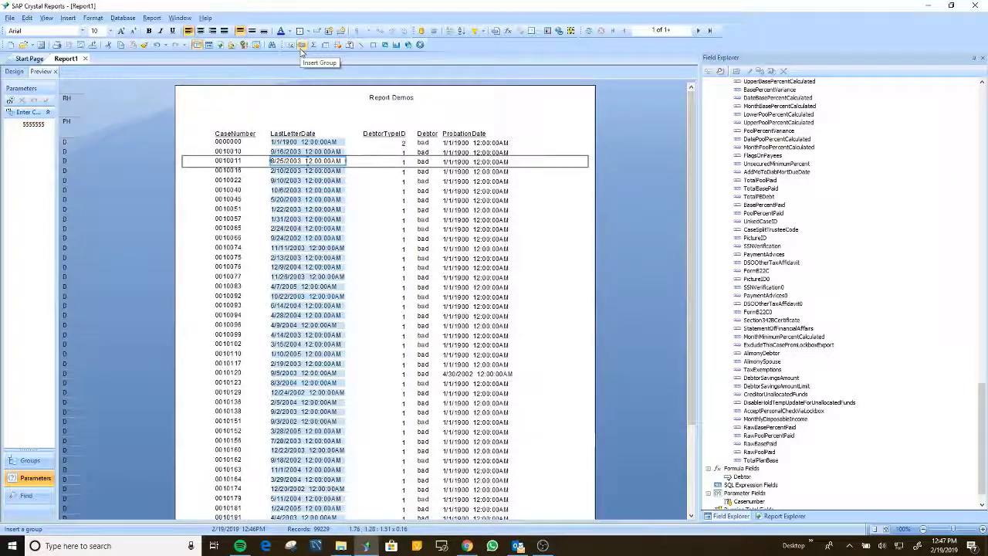
{"action": "left_click", "coordinate": [299, 162]}
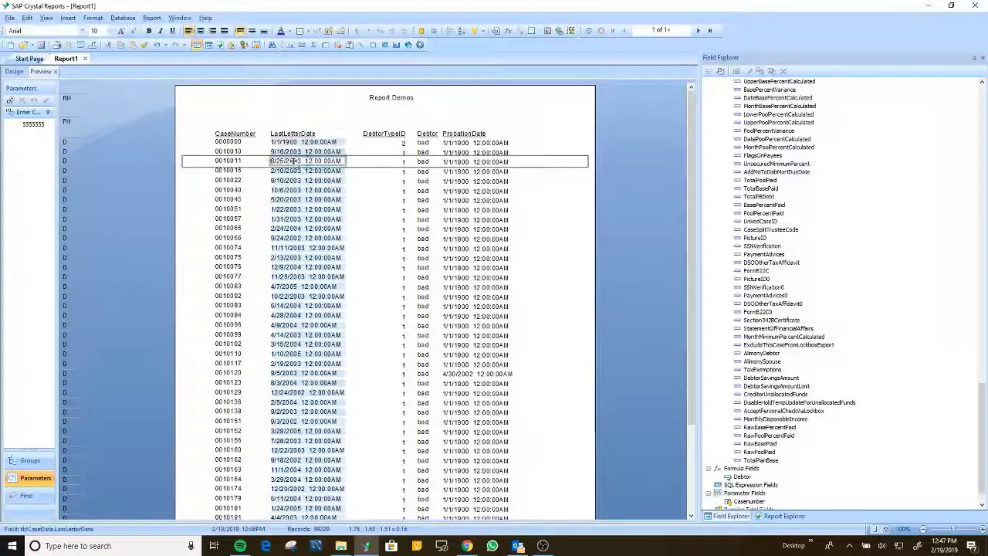
Insert a group on tblCaseData.LastLetterDate set to 'for each year'
{"action": "left_click", "coordinate": [303, 45]}
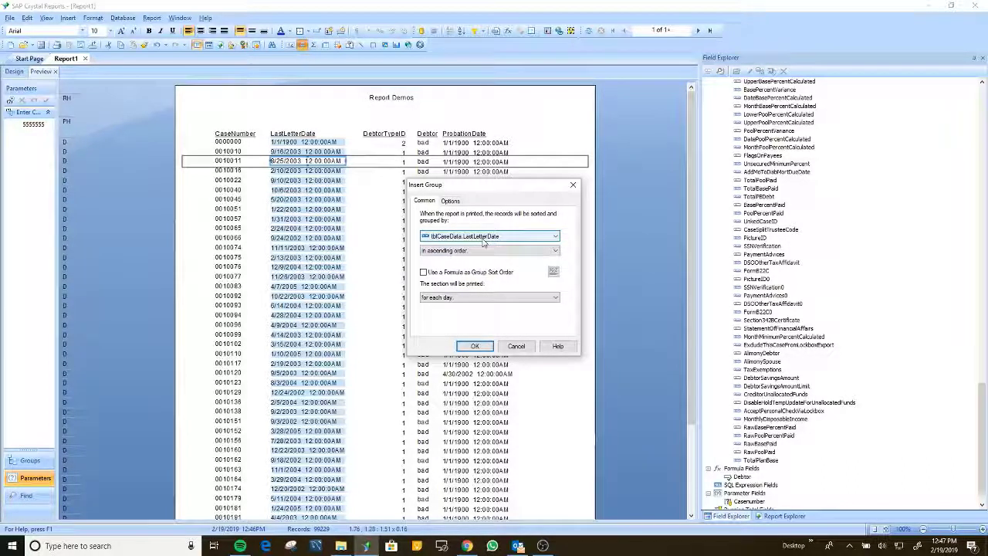
{"action": "left_click", "coordinate": [452, 304]}
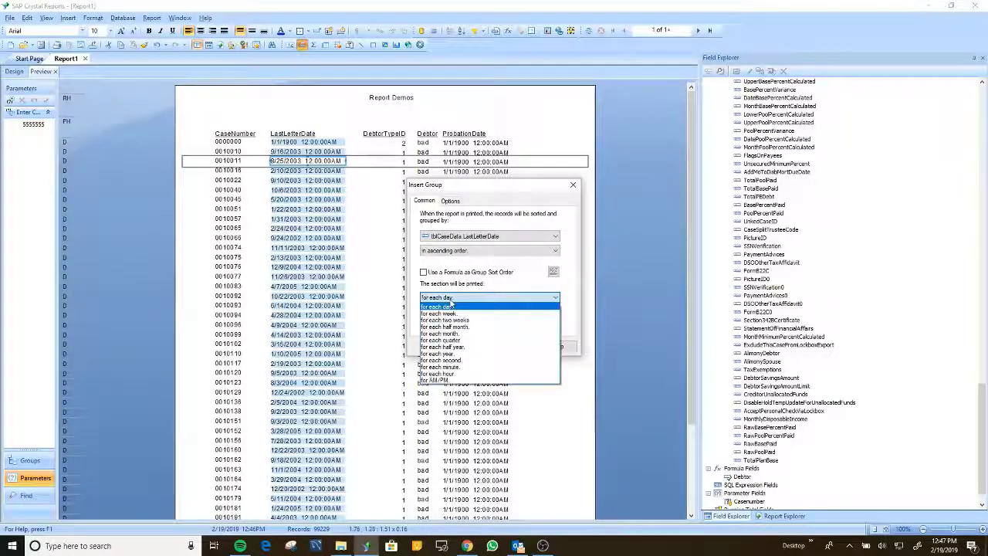
{"action": "left_click", "coordinate": [458, 355]}
{"action": "left_click", "coordinate": [490, 348]}
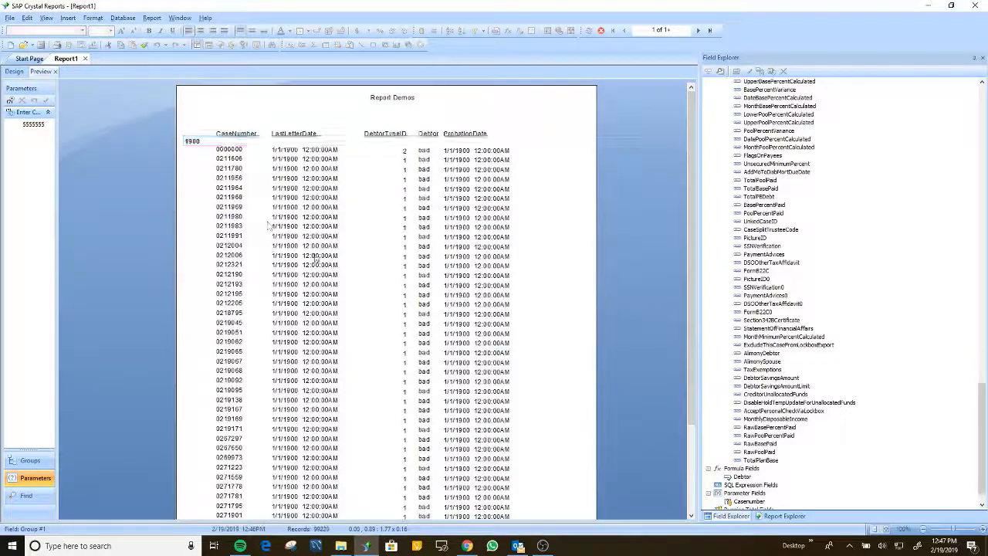
Shift the 1900 group name field slightly within its group header
{"action": "left_click", "coordinate": [205, 142]}
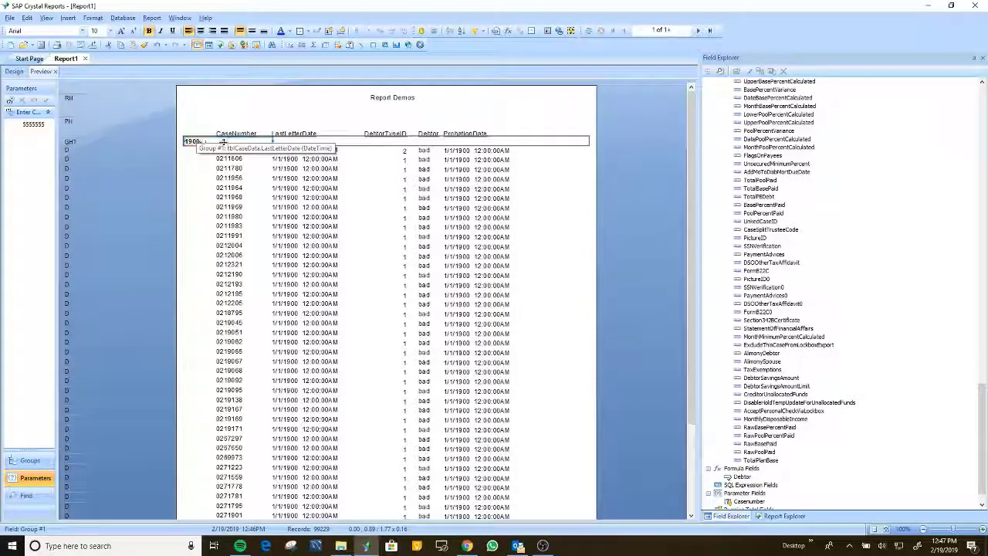
{"action": "left_click_drag", "start_coordinate": [197, 142], "coordinate": [220, 142]}
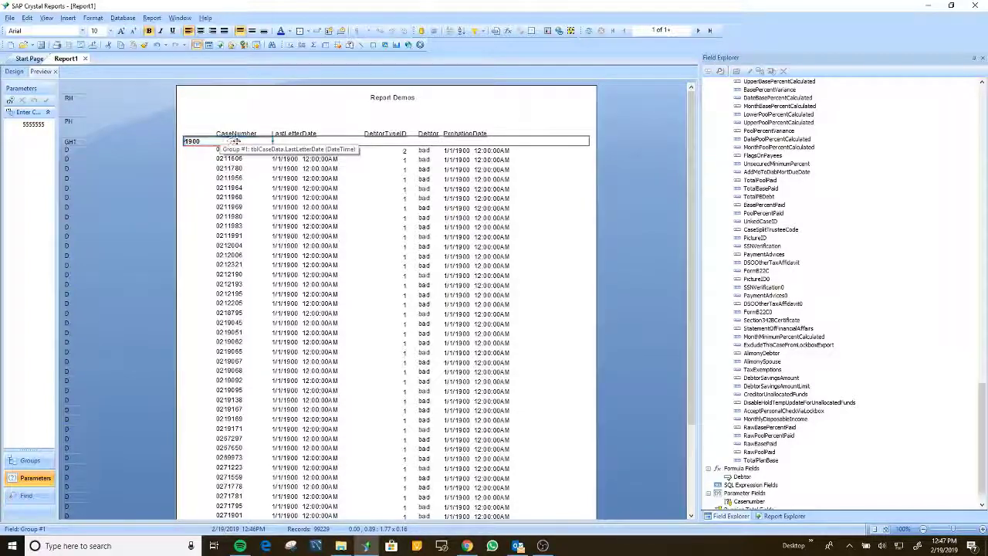
{"action": "scroll", "coordinate": [295, 267], "scroll_direction": "down", "scroll_amount": 1}
{"action": "scroll", "coordinate": [296, 267], "scroll_direction": "down", "scroll_amount": 3}
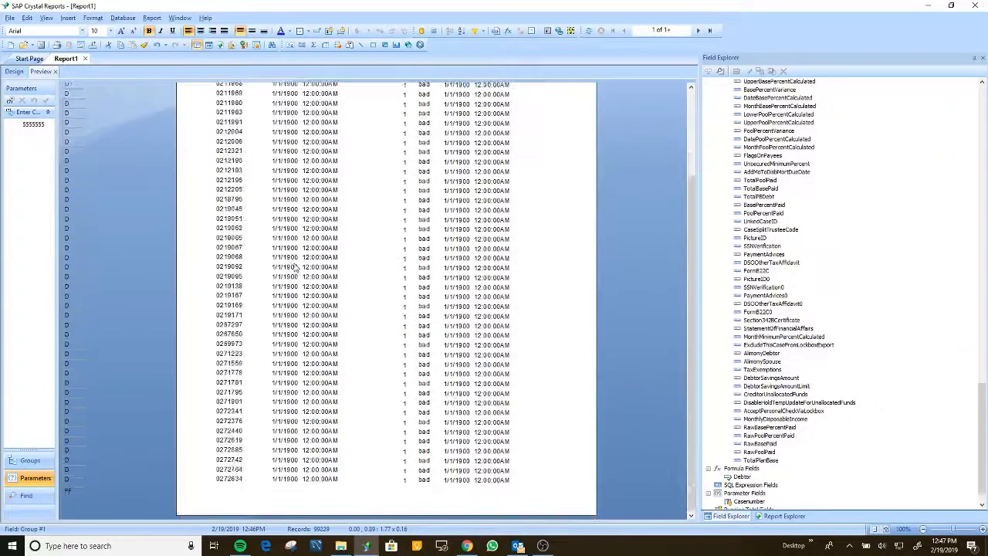
{"action": "scroll", "coordinate": [297, 274], "scroll_direction": "up", "scroll_amount": 5}
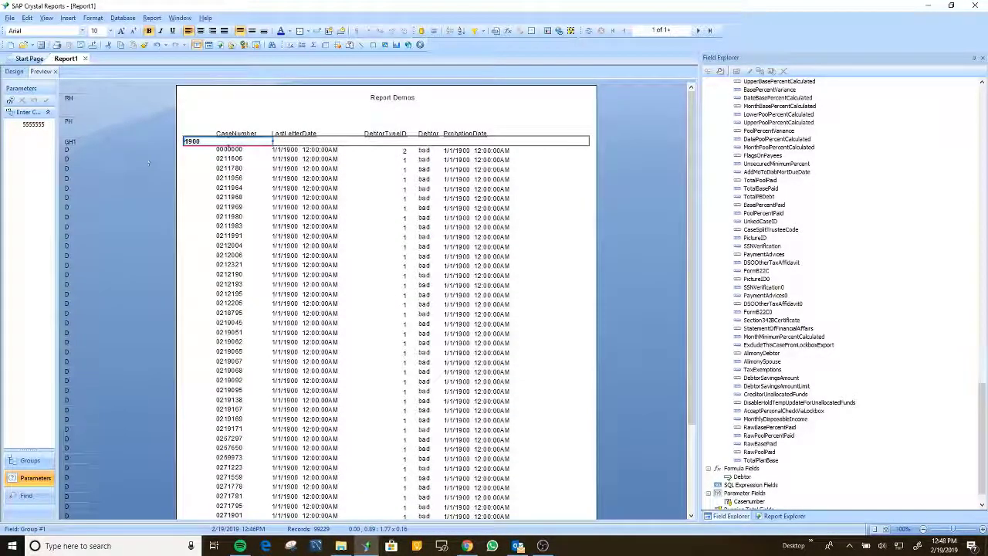
{"action": "scroll", "coordinate": [339, 433], "scroll_direction": "down", "scroll_amount": 3}
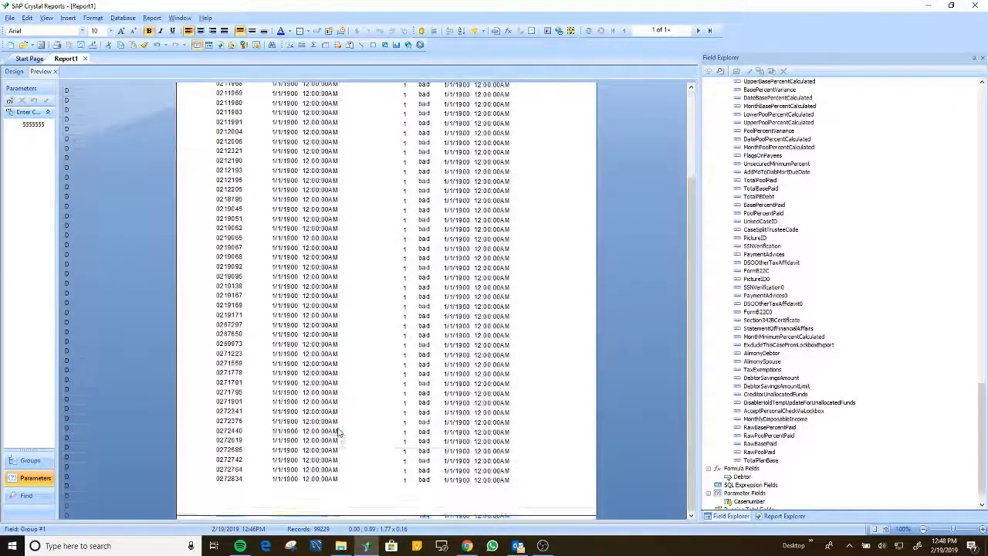
{"action": "left_click", "coordinate": [697, 31]}
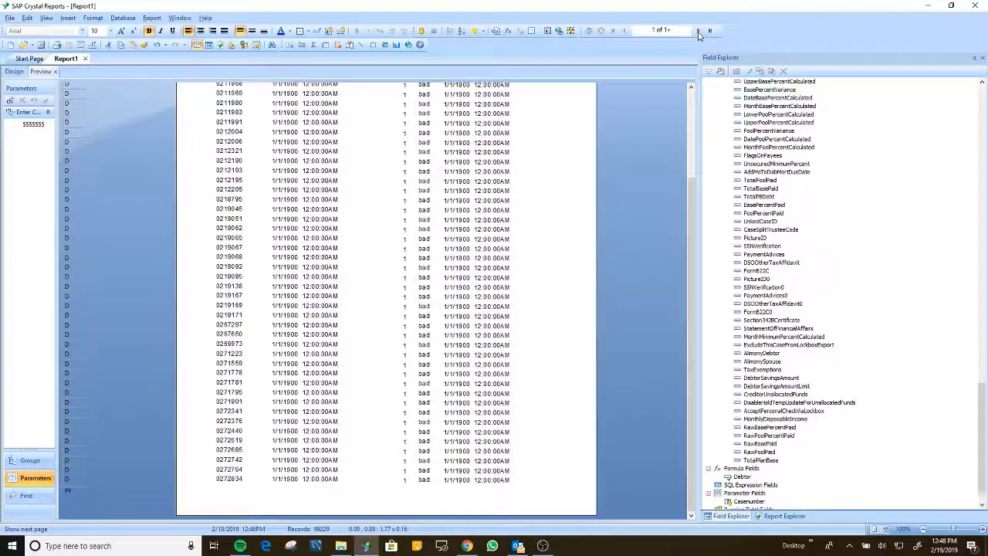
{"action": "left_click", "coordinate": [697, 31]}
{"action": "left_click", "coordinate": [697, 30]}
{"action": "left_click", "coordinate": [698, 30]}
{"action": "left_click", "coordinate": [697, 31]}
{"action": "left_click", "coordinate": [698, 30]}
{"action": "left_click", "coordinate": [698, 31]}
{"action": "left_click", "coordinate": [697, 31]}
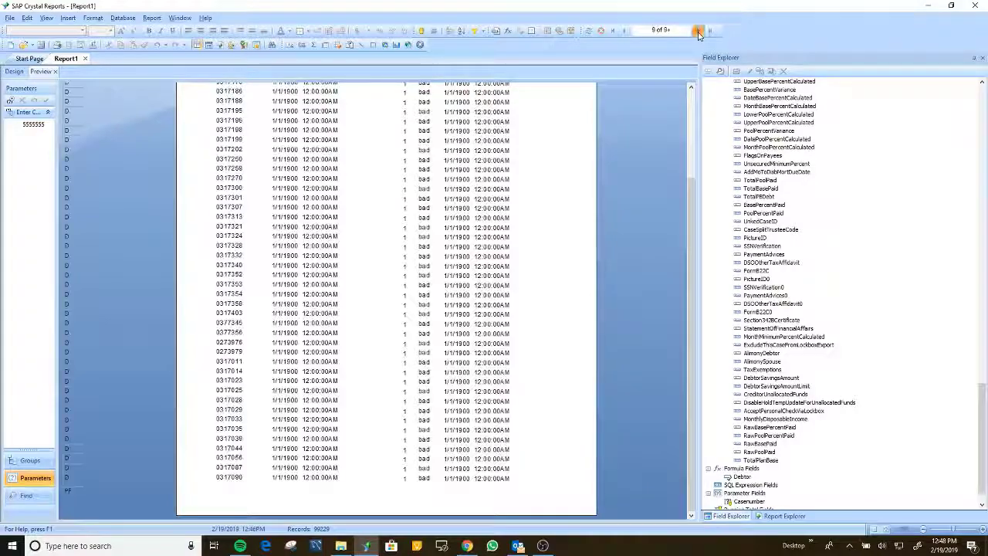
{"action": "left_click", "coordinate": [698, 31]}
{"action": "left_click", "coordinate": [698, 31]}
{"action": "left_click", "coordinate": [711, 31]}
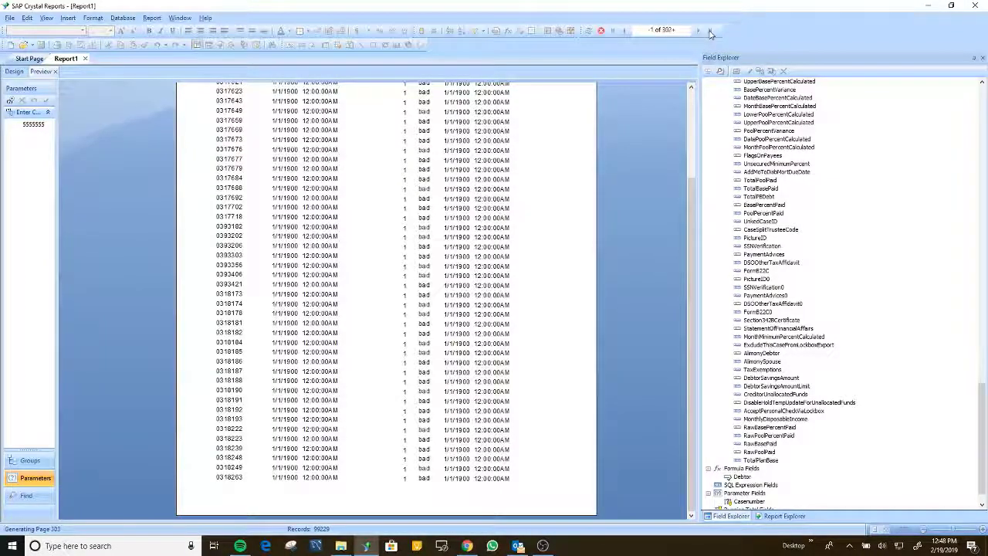
{"action": "left_click", "coordinate": [608, 31]}
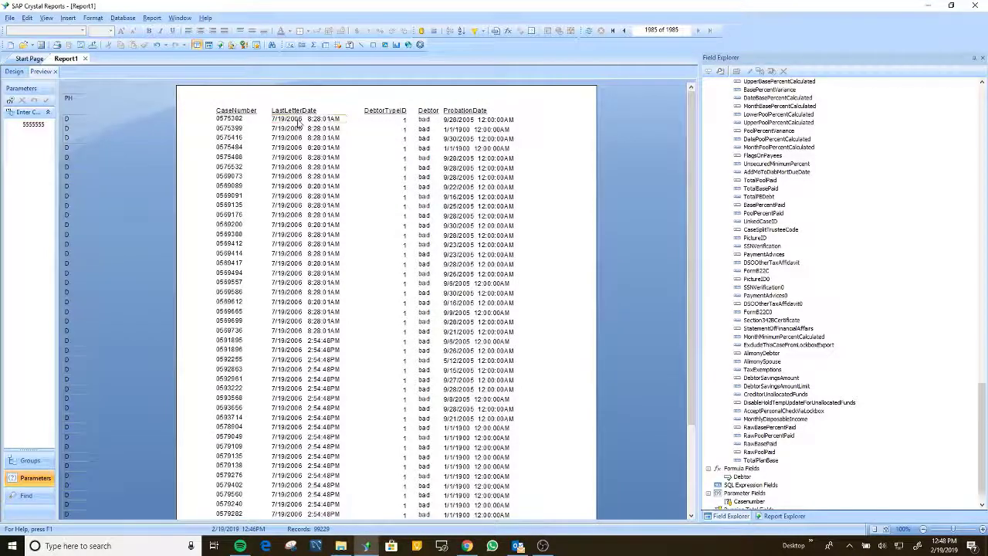
{"action": "left_click", "coordinate": [298, 119]}
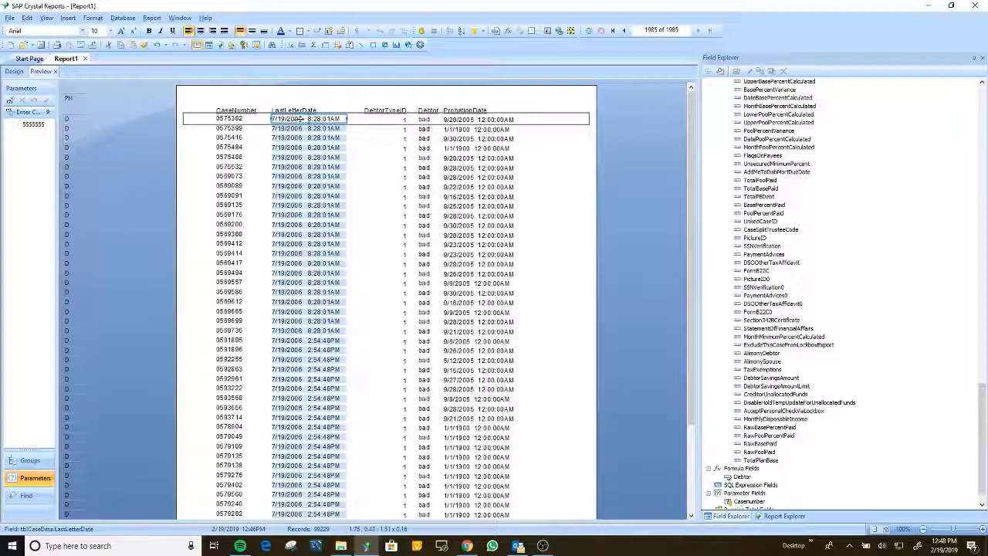
{"action": "left_click", "coordinate": [614, 31]}
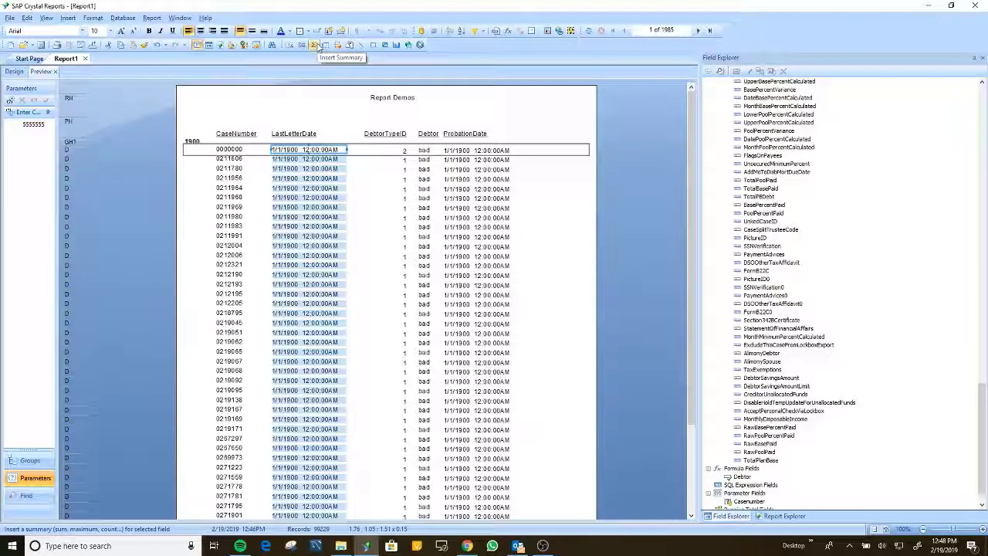
Insert a Count summary of LastLetterDate placed in the Group #1 footer
{"action": "left_click", "coordinate": [316, 47]}
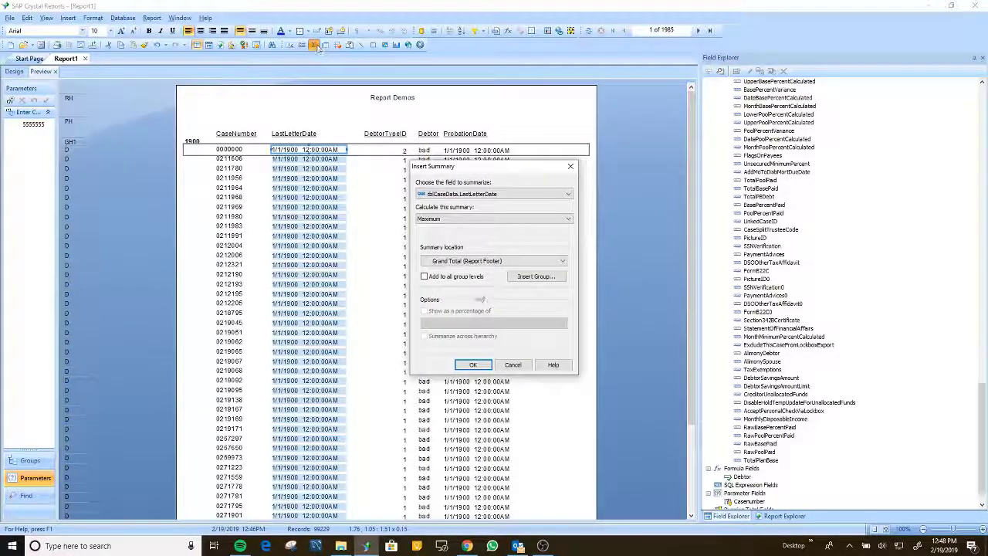
{"action": "left_click", "coordinate": [439, 219]}
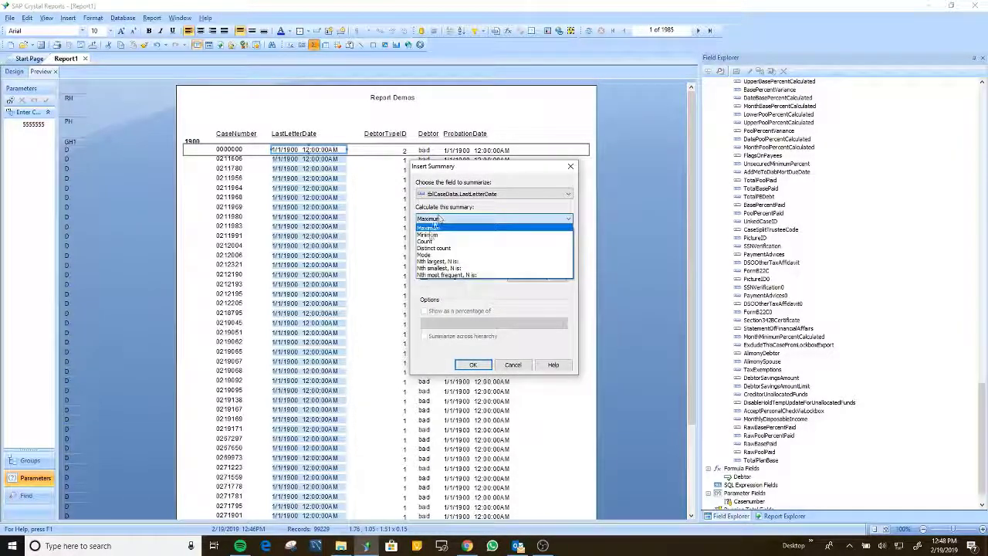
{"action": "left_click", "coordinate": [425, 241]}
{"action": "left_click", "coordinate": [485, 261]}
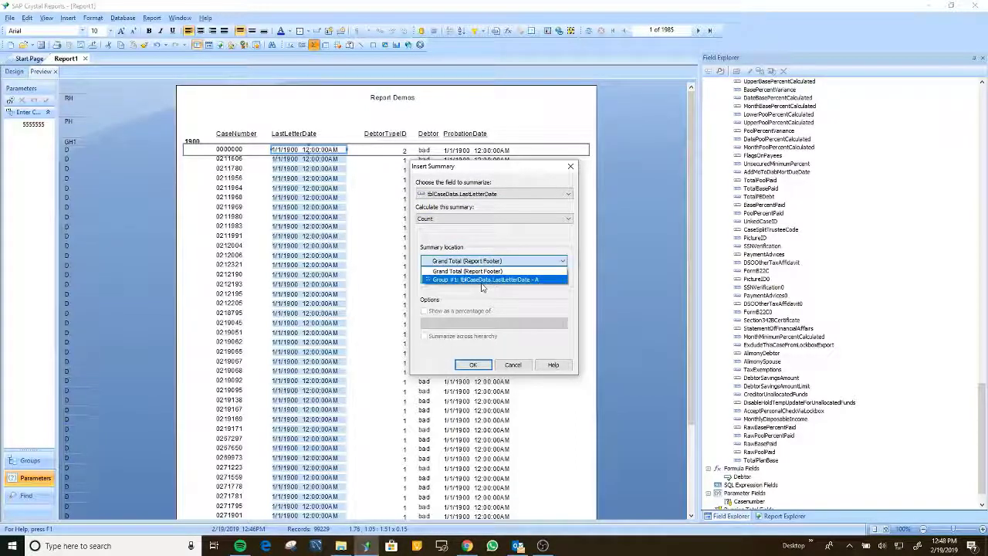
{"action": "left_click", "coordinate": [485, 280]}
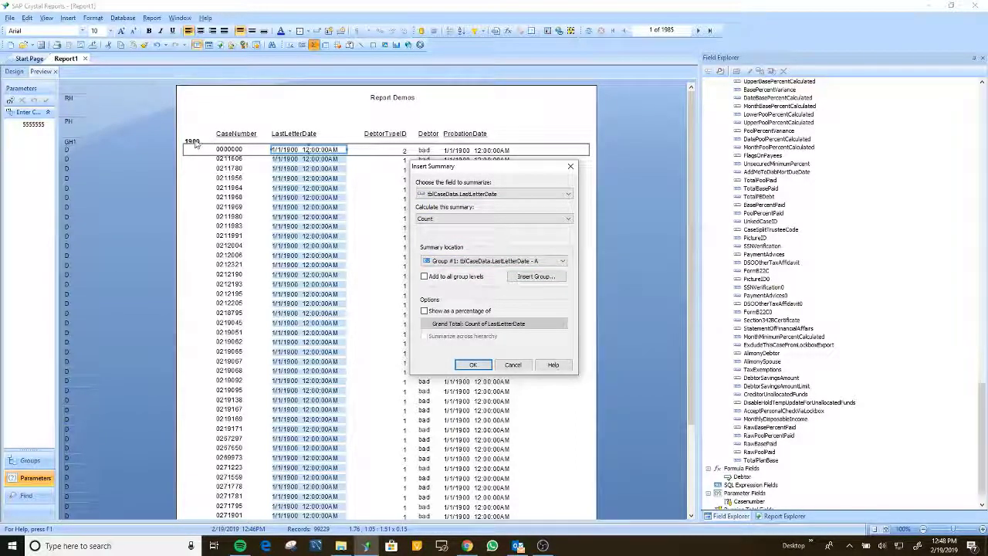
{"action": "left_click", "coordinate": [473, 365]}
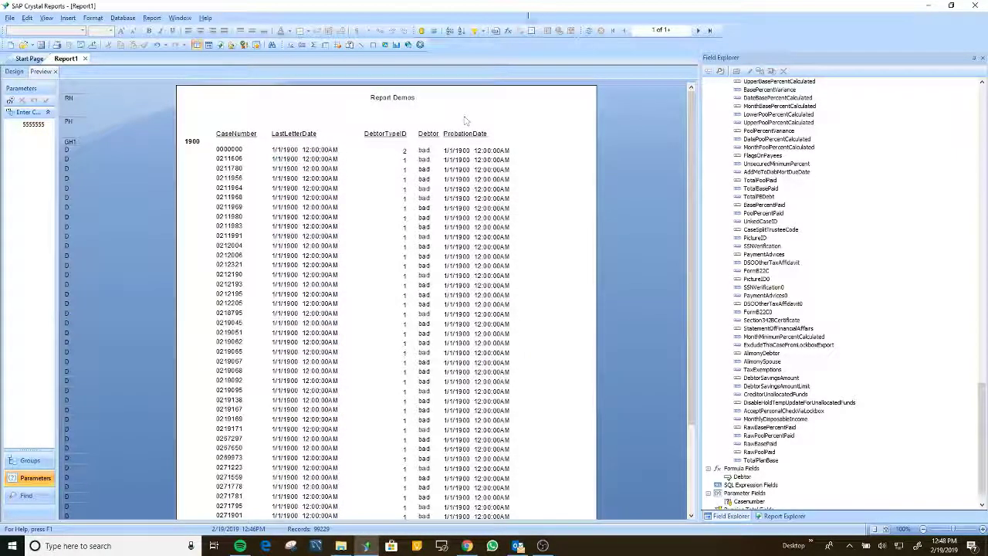
Page through the preview to check the yearly counts, then return to Design view
{"action": "scroll", "coordinate": [647, 114], "scroll_direction": "down", "scroll_amount": 5}
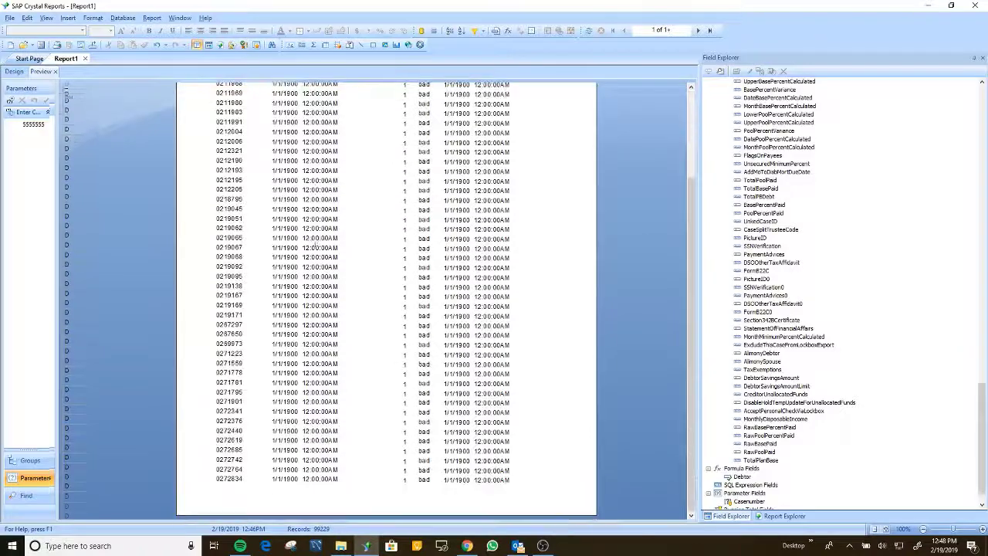
{"action": "scroll", "coordinate": [647, 114], "scroll_direction": "up", "scroll_amount": 5}
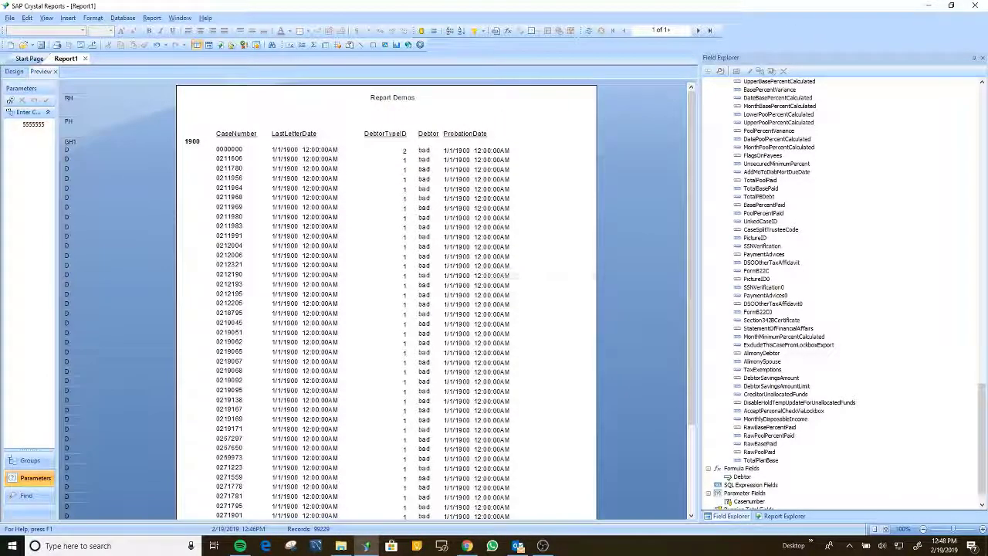
{"action": "left_click", "coordinate": [701, 31]}
{"action": "left_click", "coordinate": [704, 31]}
{"action": "left_click", "coordinate": [704, 30]}
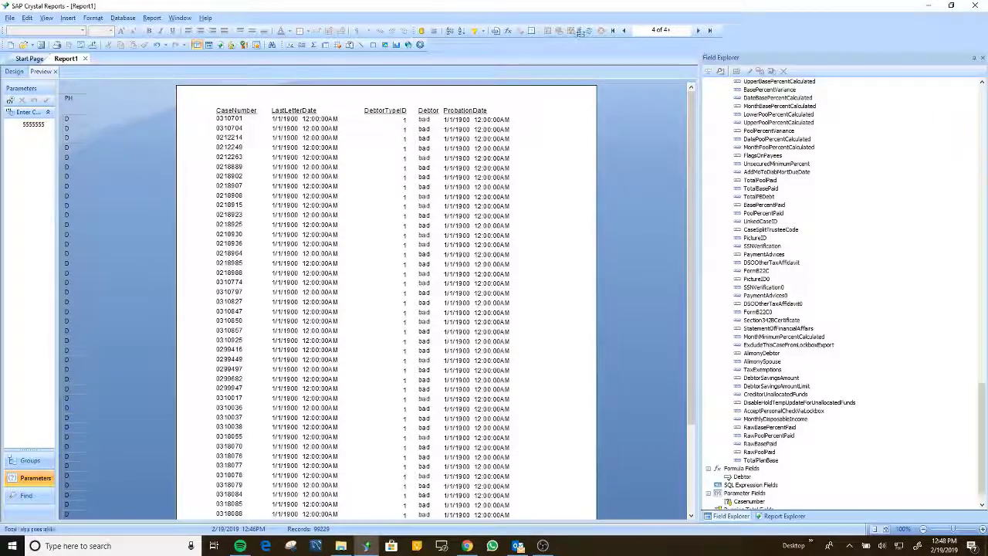
{"action": "left_click", "coordinate": [624, 31]}
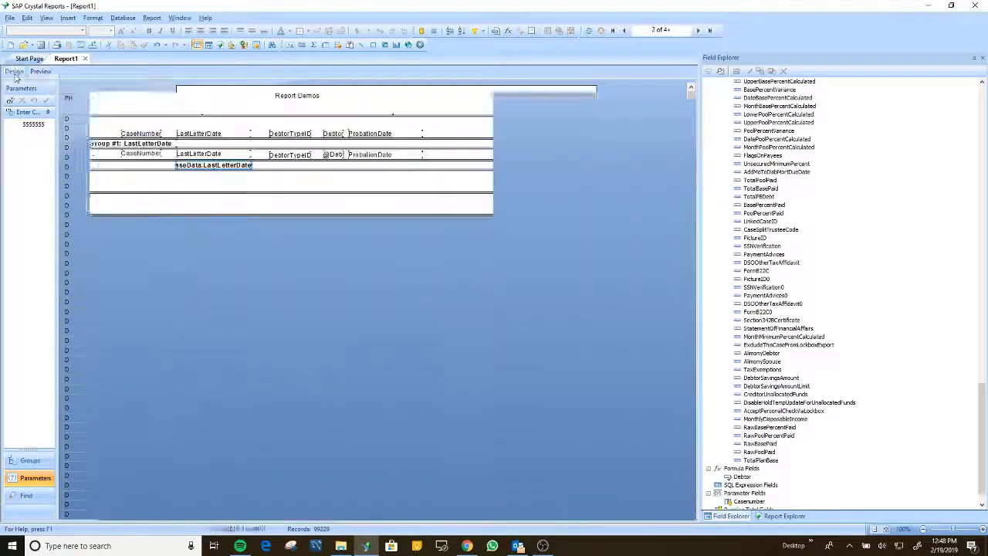
{"action": "left_click", "coordinate": [14, 71]}
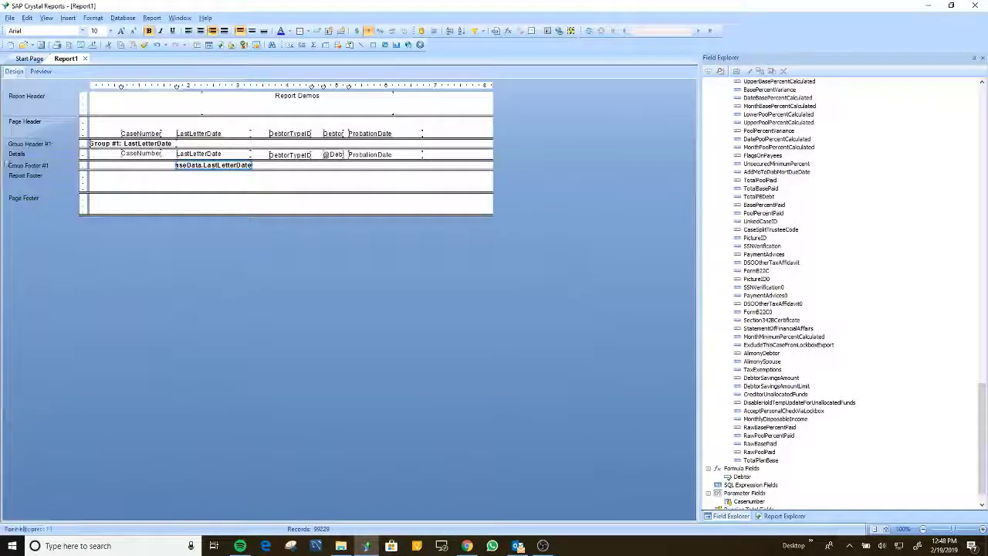
Hide the Details section (Drill-Down OK), verify the per-year counts in Preview, then return to Design
{"action": "right_click", "coordinate": [44, 156]}
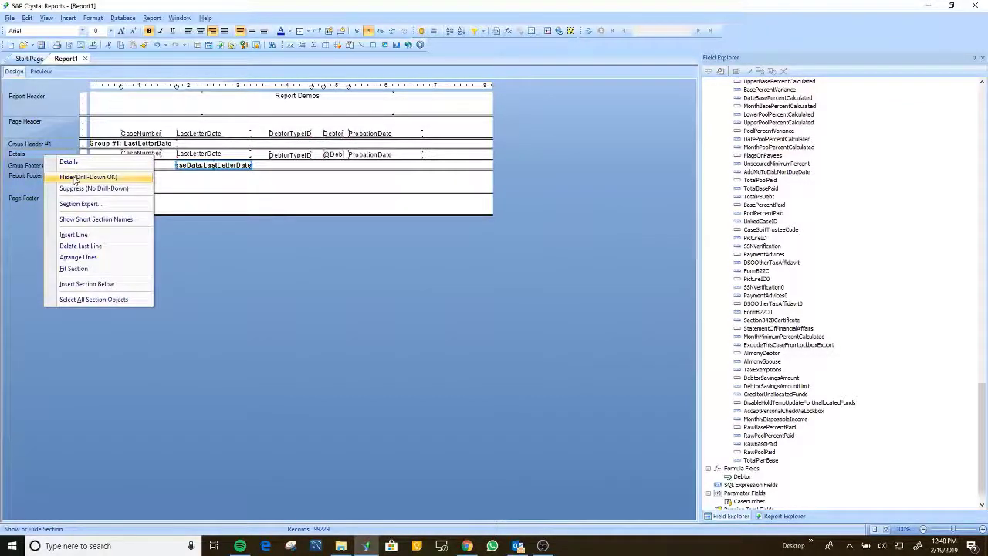
{"action": "left_click", "coordinate": [75, 178]}
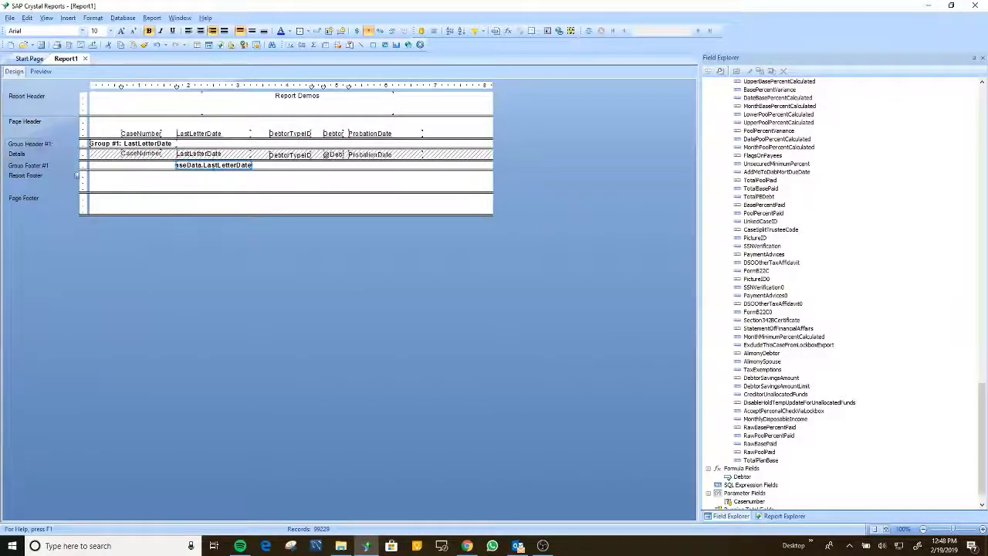
{"action": "left_click", "coordinate": [41, 71]}
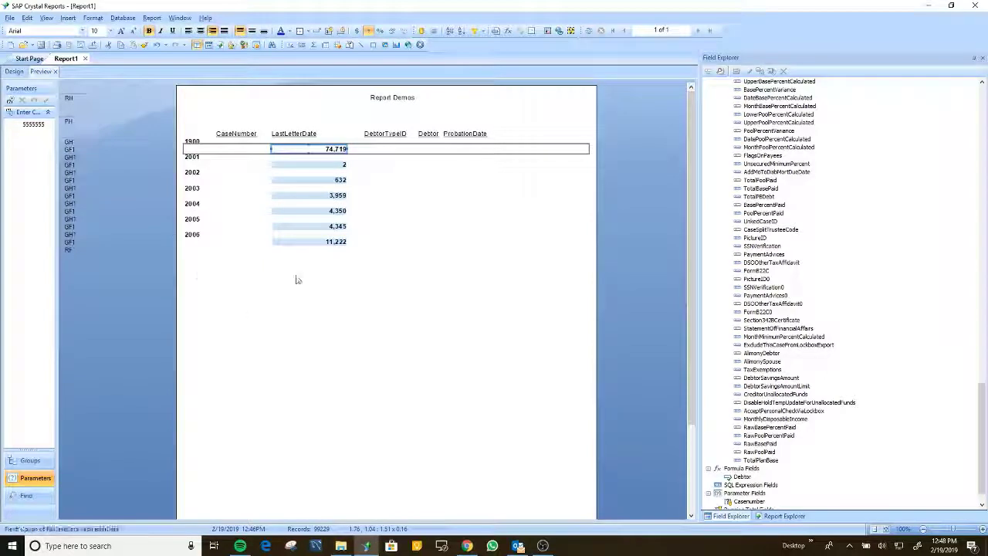
{"action": "left_click", "coordinate": [309, 272]}
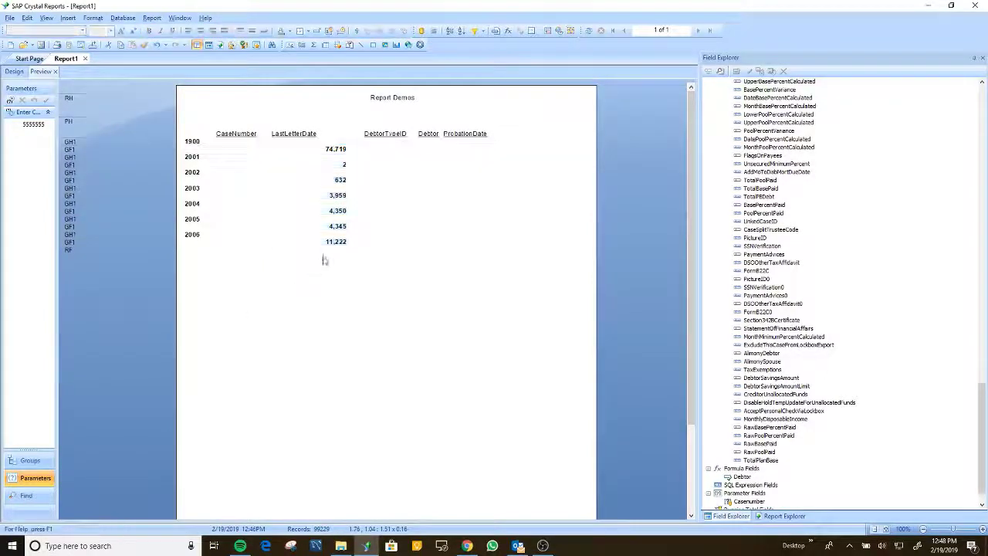
{"action": "left_click", "coordinate": [332, 149]}
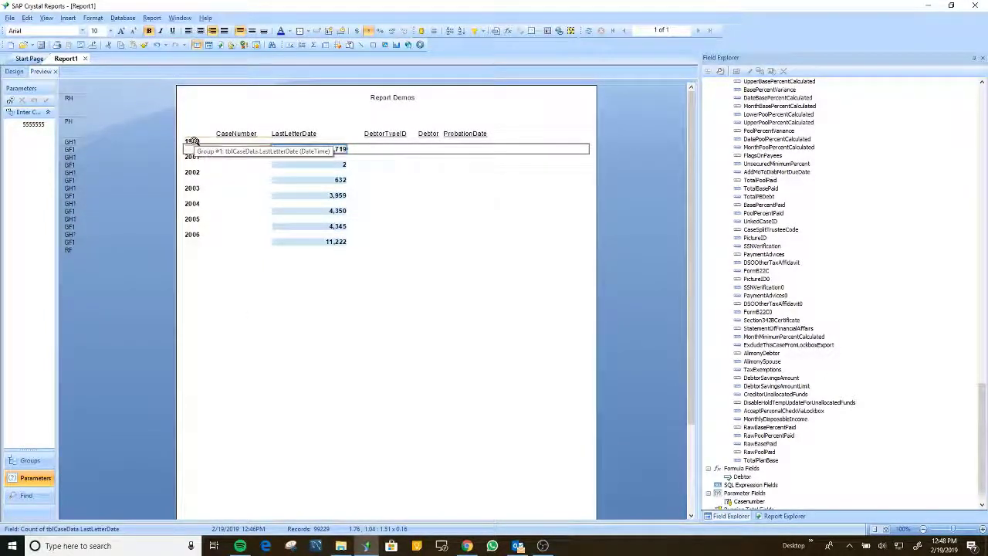
{"action": "left_click", "coordinate": [325, 164]}
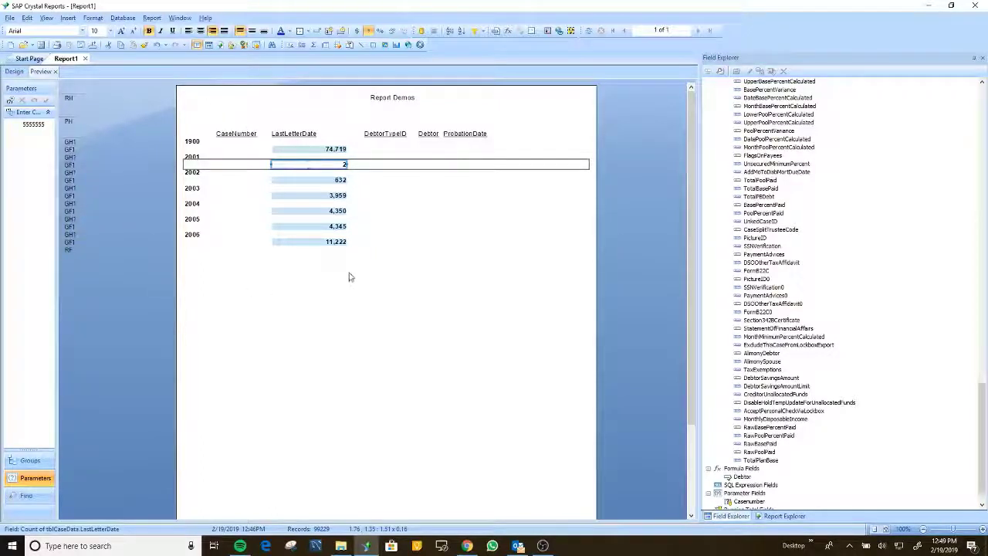
{"action": "left_click", "coordinate": [17, 71]}
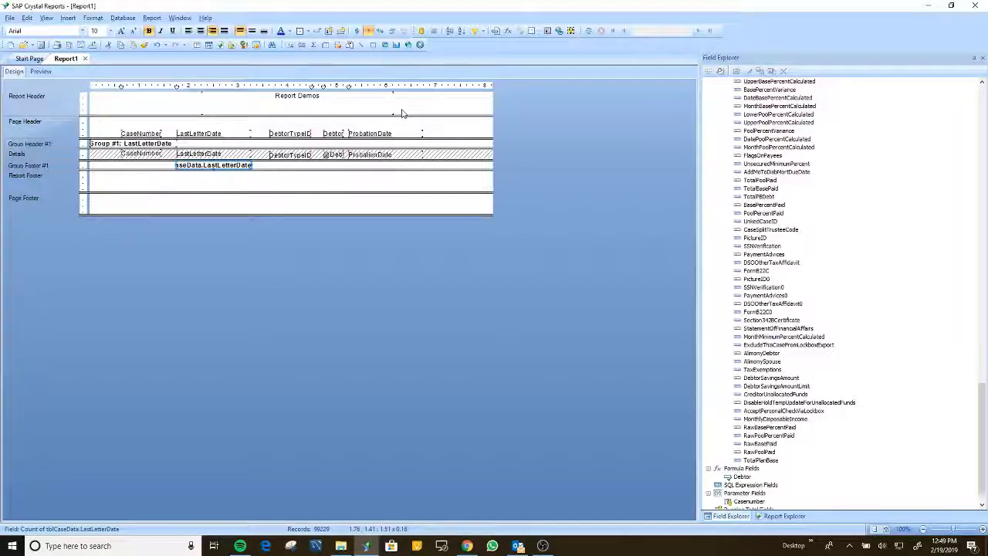
Insert a new section below Details, splitting it into Details a and Details b
{"action": "right_click", "coordinate": [32, 157]}
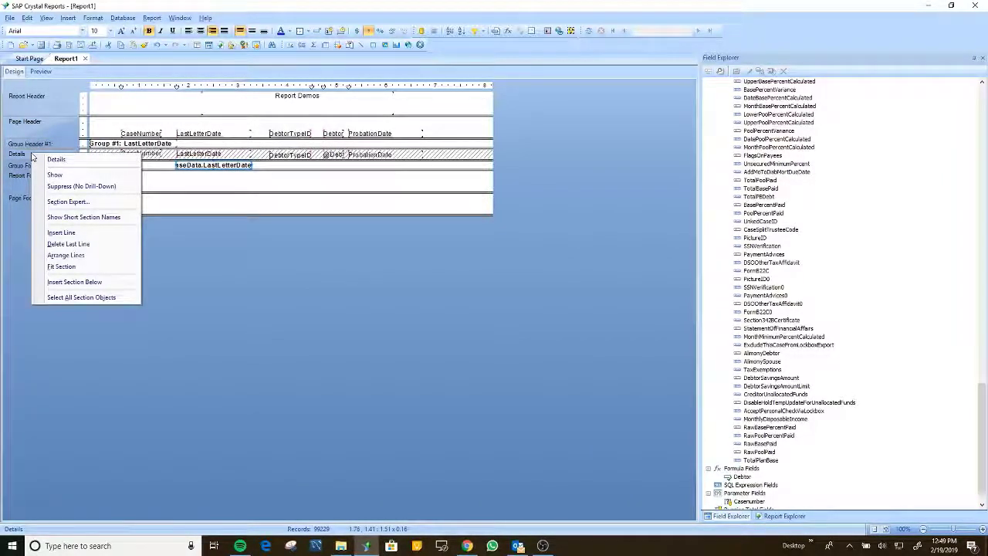
{"action": "left_click", "coordinate": [27, 201]}
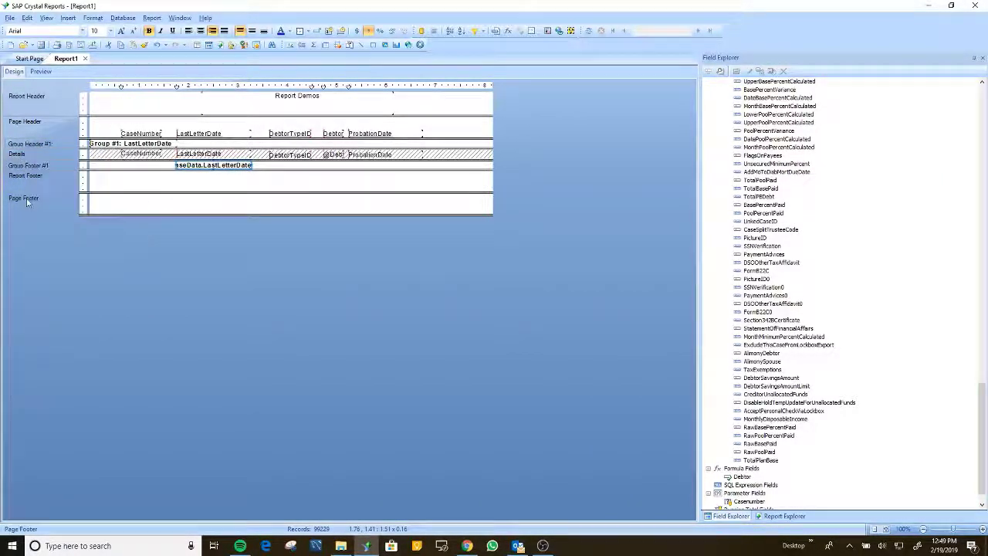
{"action": "right_click", "coordinate": [25, 157]}
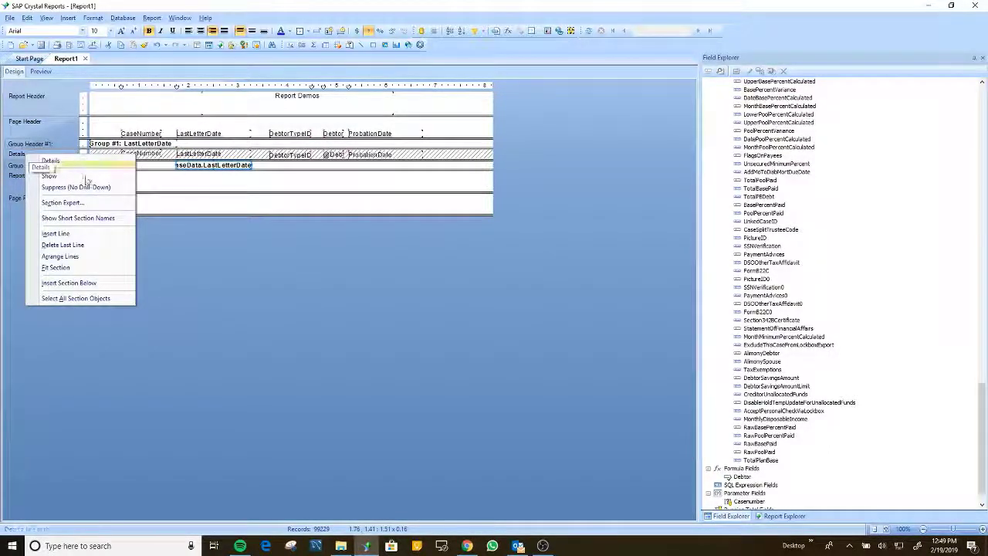
{"action": "left_click", "coordinate": [70, 284]}
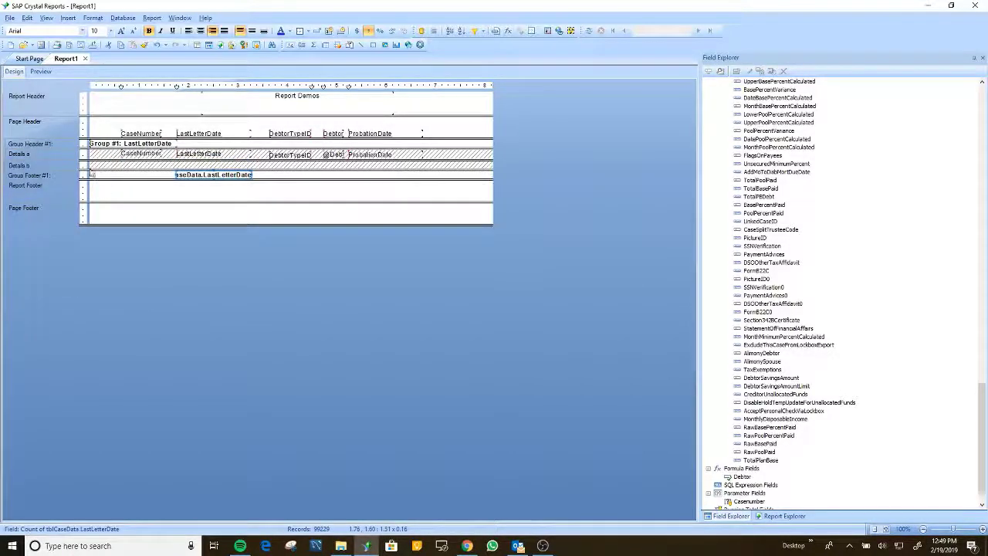
Unhide Details a and drag Details b's lower boundary down to make it much taller
{"action": "right_click", "coordinate": [39, 157]}
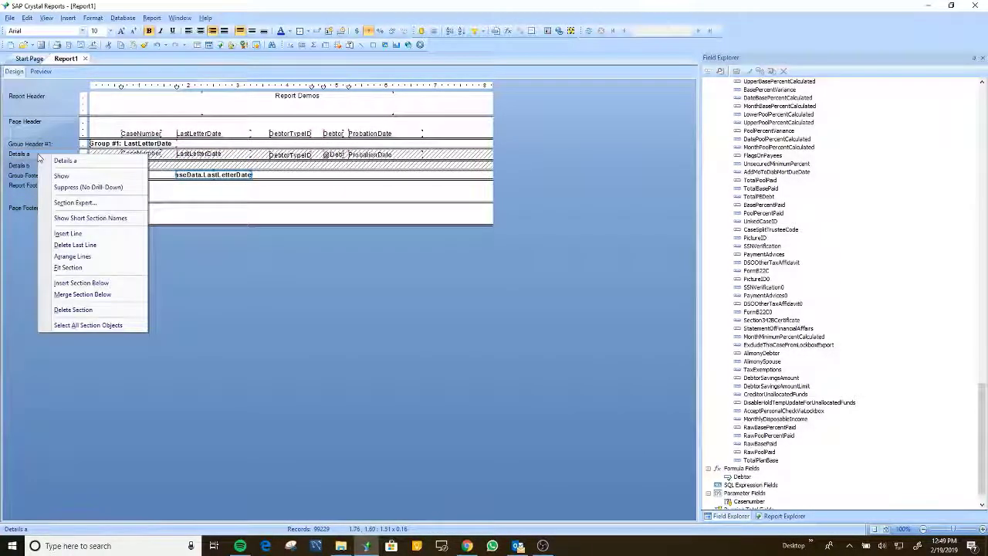
{"action": "left_click", "coordinate": [26, 167]}
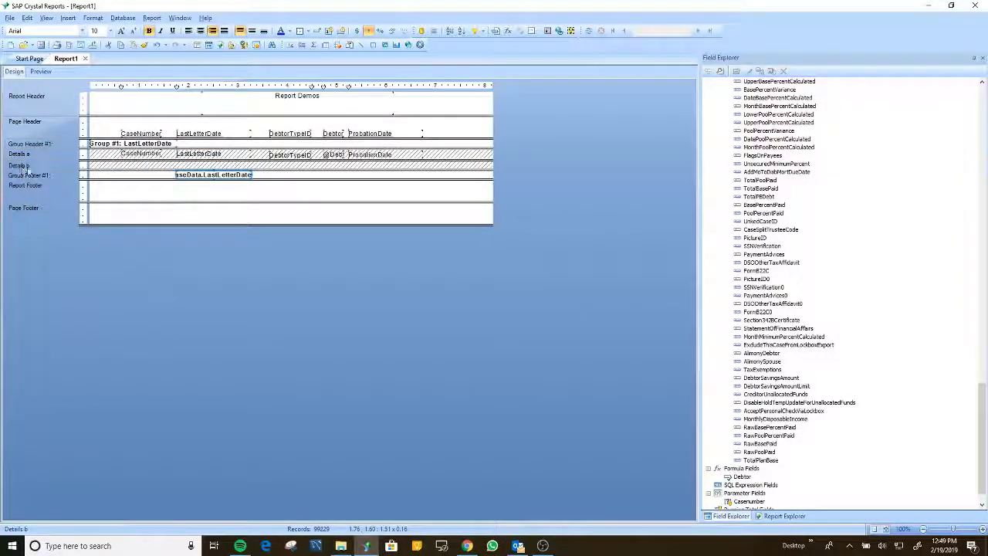
{"action": "right_click", "coordinate": [28, 154]}
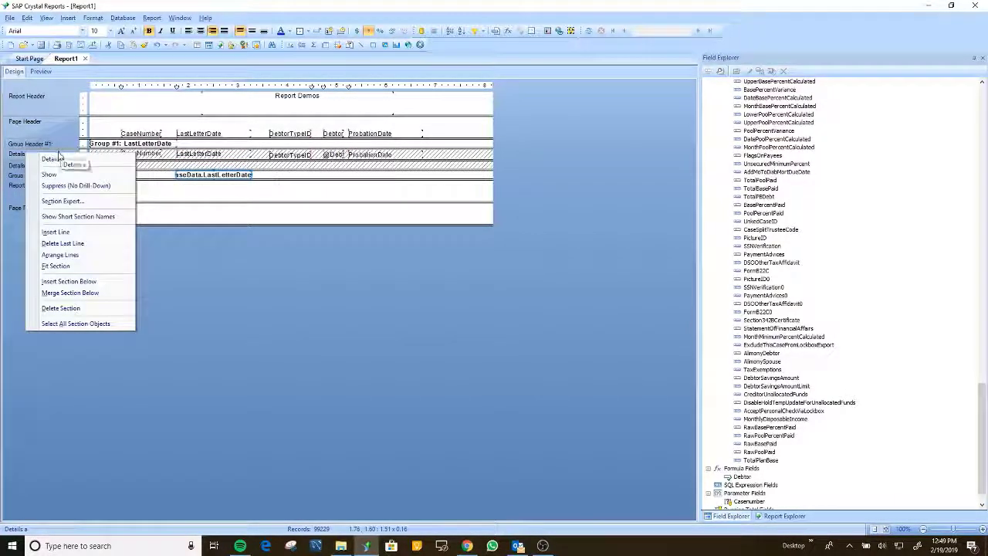
{"action": "left_click", "coordinate": [52, 177]}
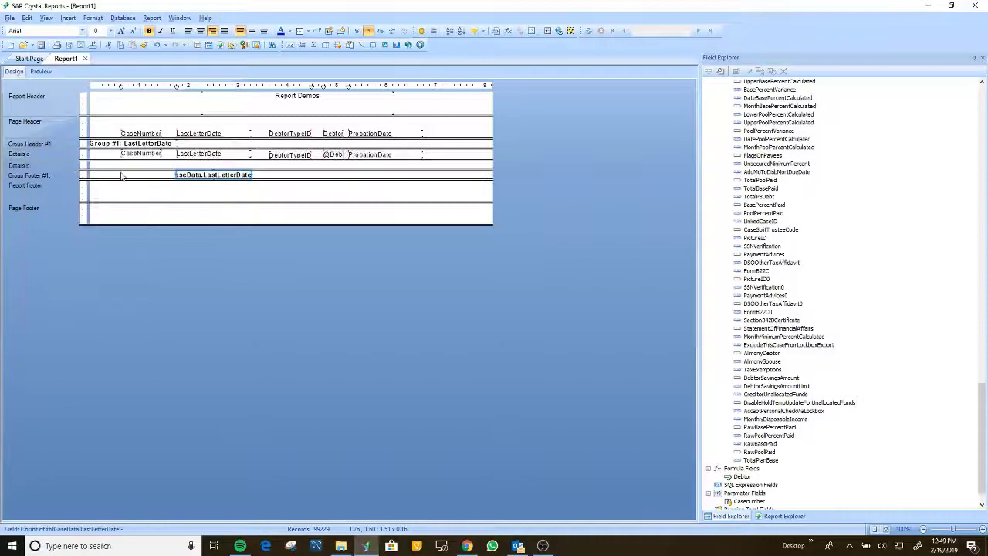
{"action": "left_click_drag", "start_coordinate": [108, 170], "coordinate": [107, 244]}
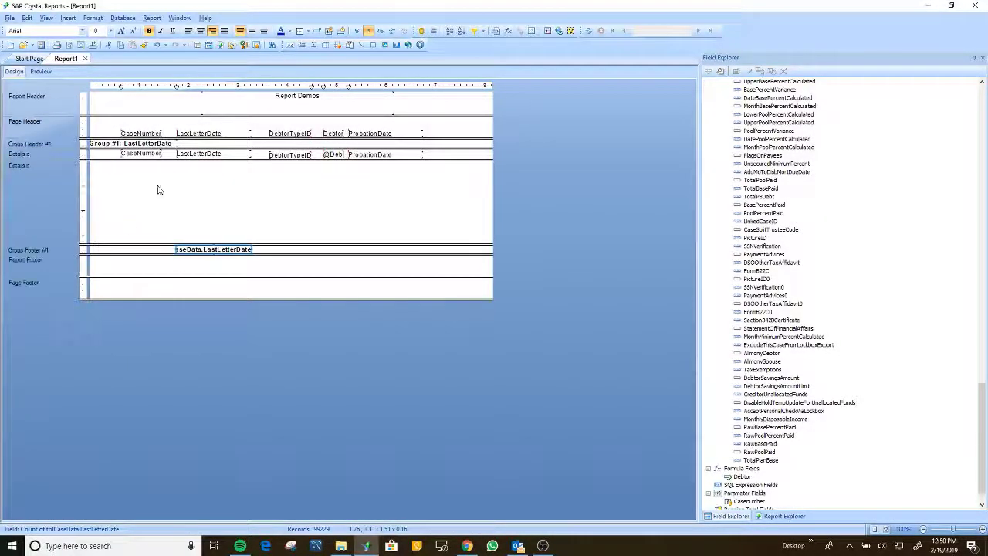
{"action": "left_click", "coordinate": [350, 45]}
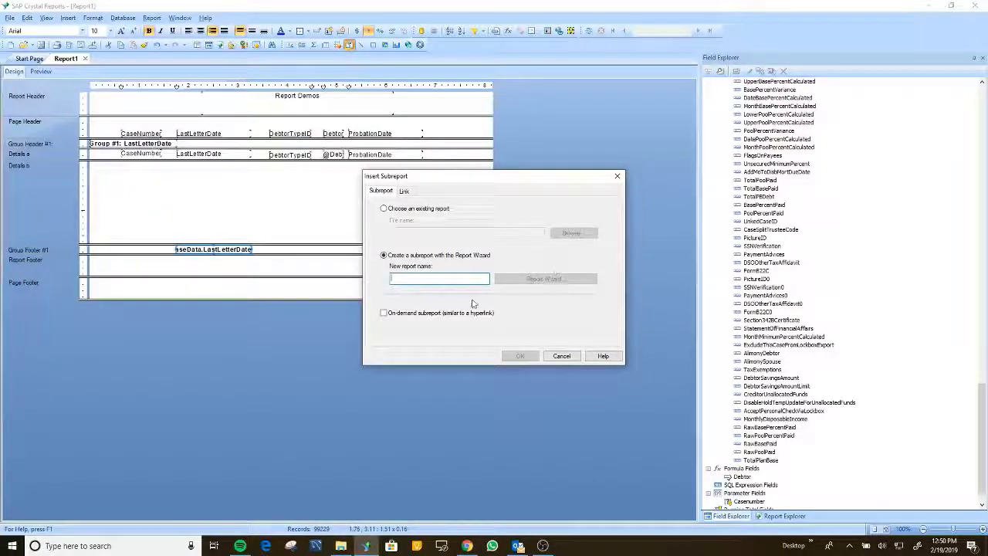
{"action": "left_click", "coordinate": [425, 277]}
{"action": "type", "text": "asd"}
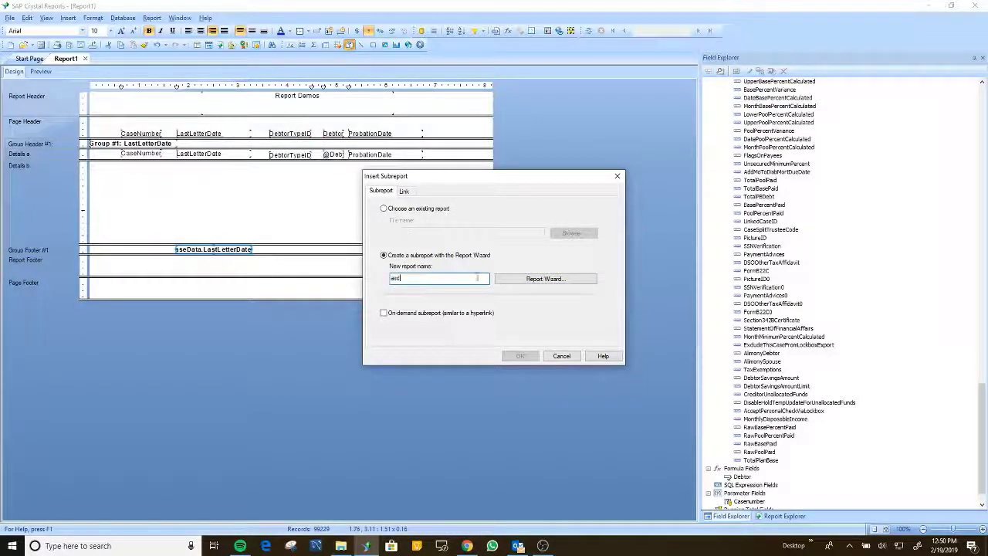
{"action": "left_click", "coordinate": [529, 287]}
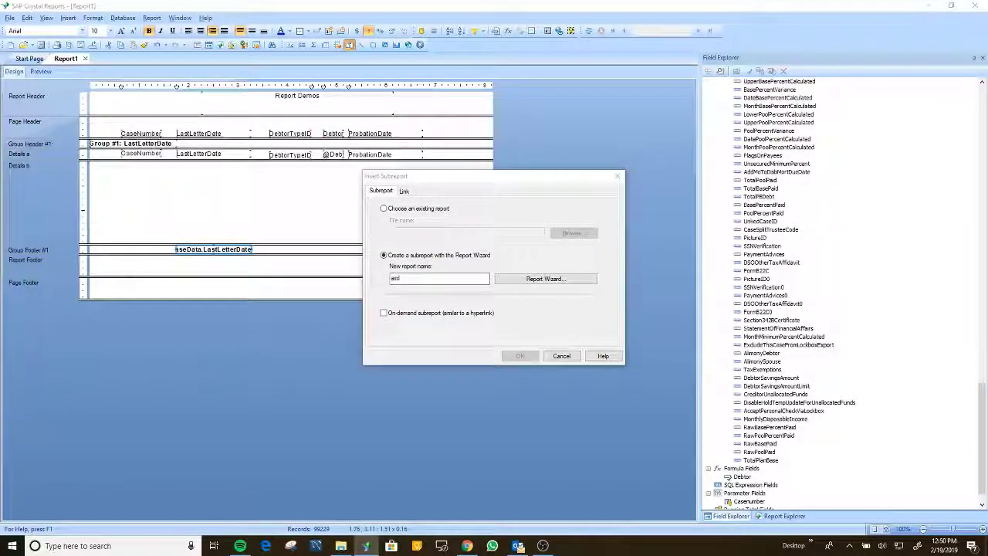
{"action": "left_click", "coordinate": [534, 312]}
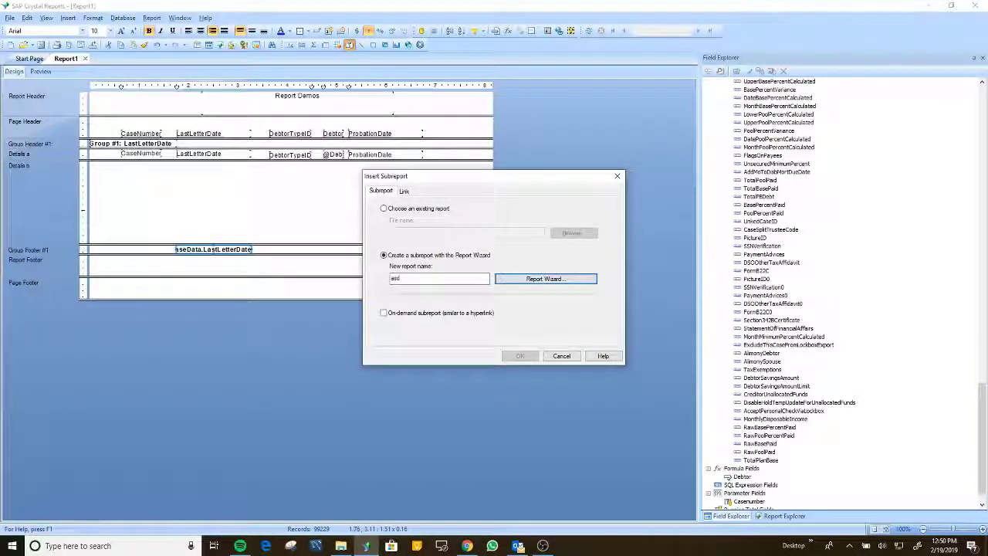
{"action": "left_click", "coordinate": [561, 356]}
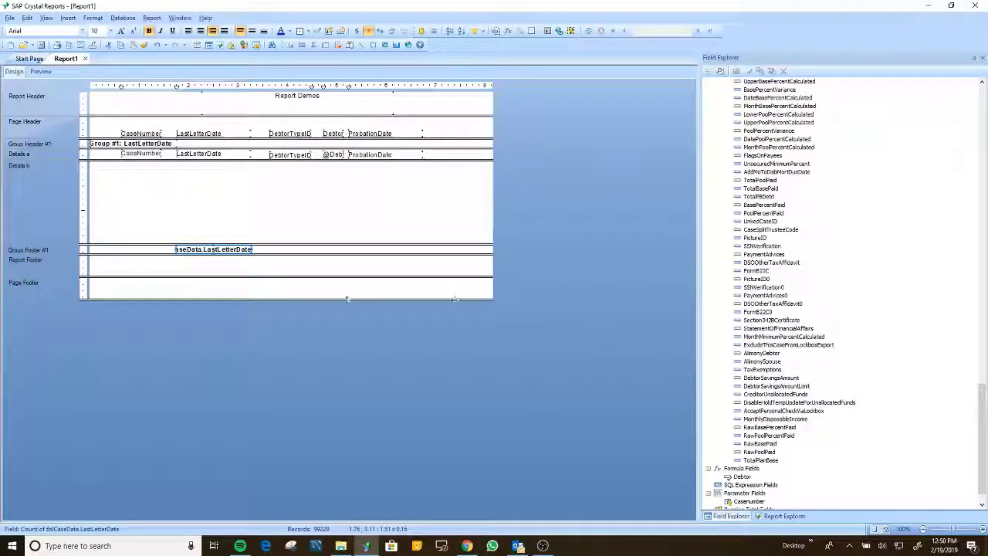